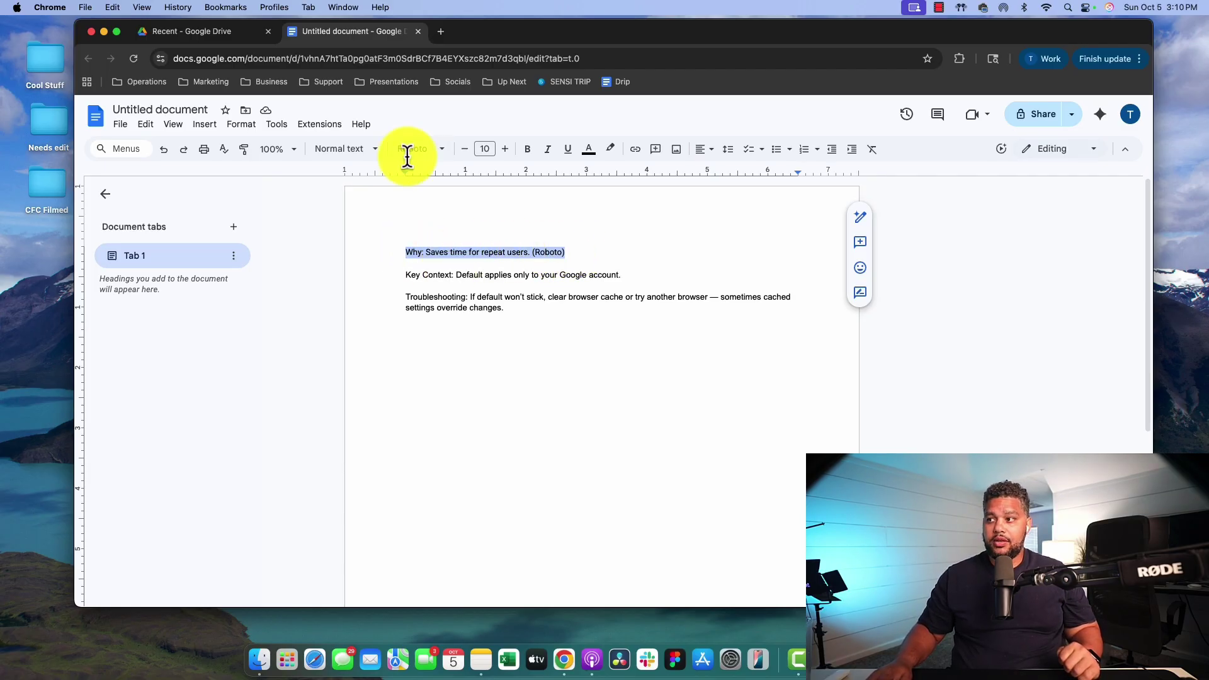
pyautogui.moveTo(407, 275); pyautogui.dragTo(537, 312)
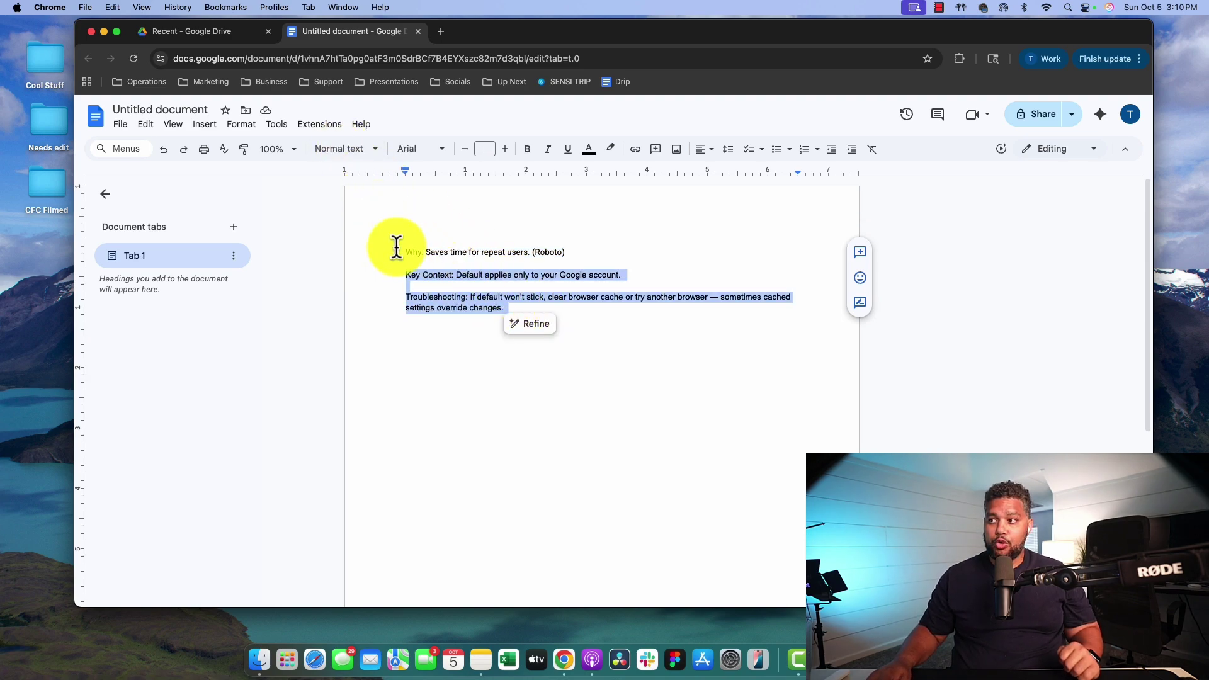
pyautogui.moveTo(404, 252); pyautogui.dragTo(655, 318)
pyautogui.click(380, 154)
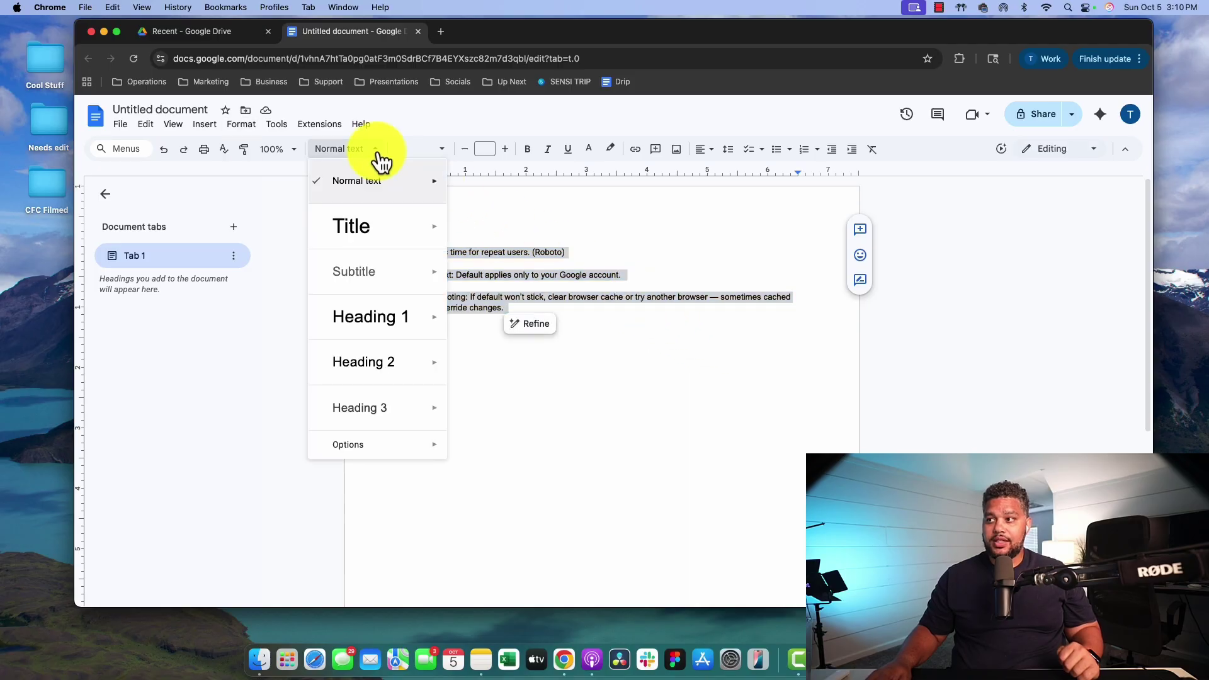
pyautogui.click(494, 447)
pyautogui.click(423, 270)
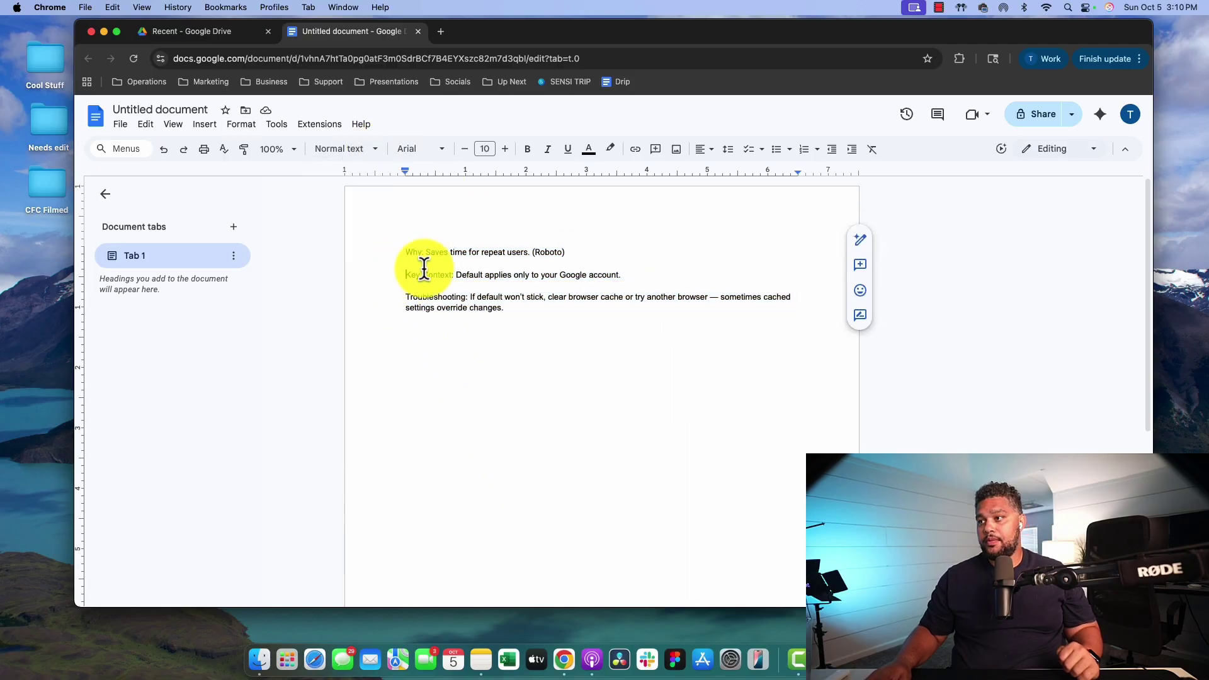
# - Update the Normal text paragraph style to match the Roboto formatting of the first line
pyautogui.tripleClick(562, 255)
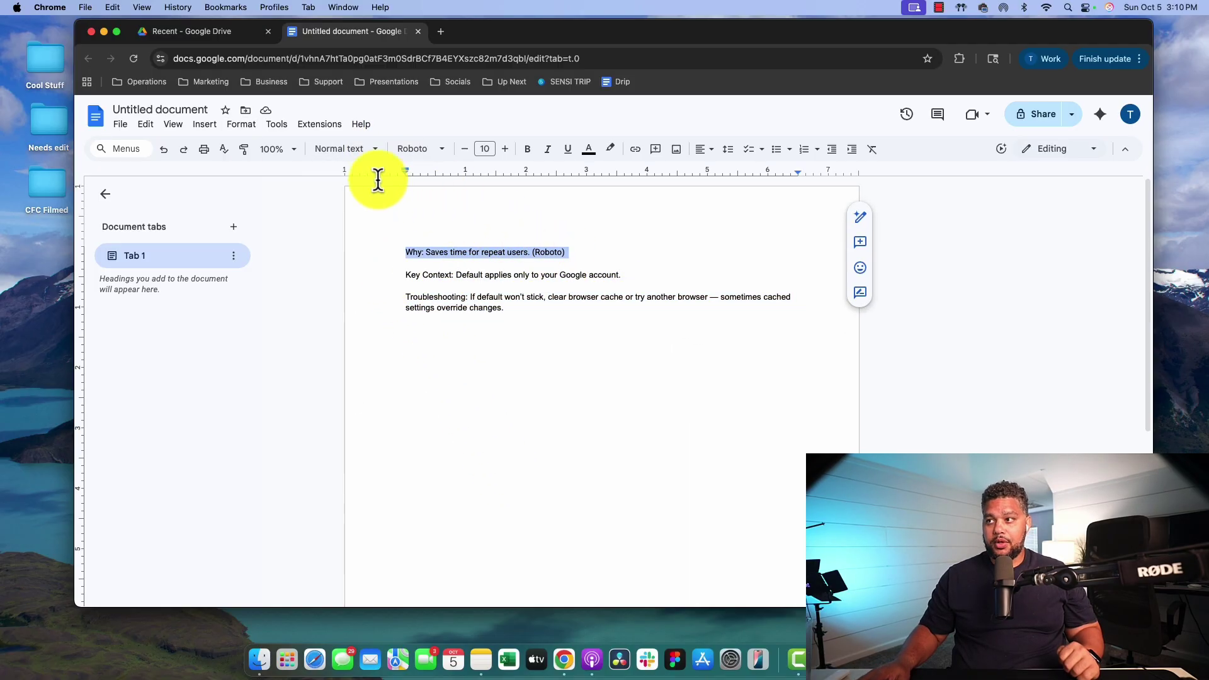
pyautogui.click(246, 128)
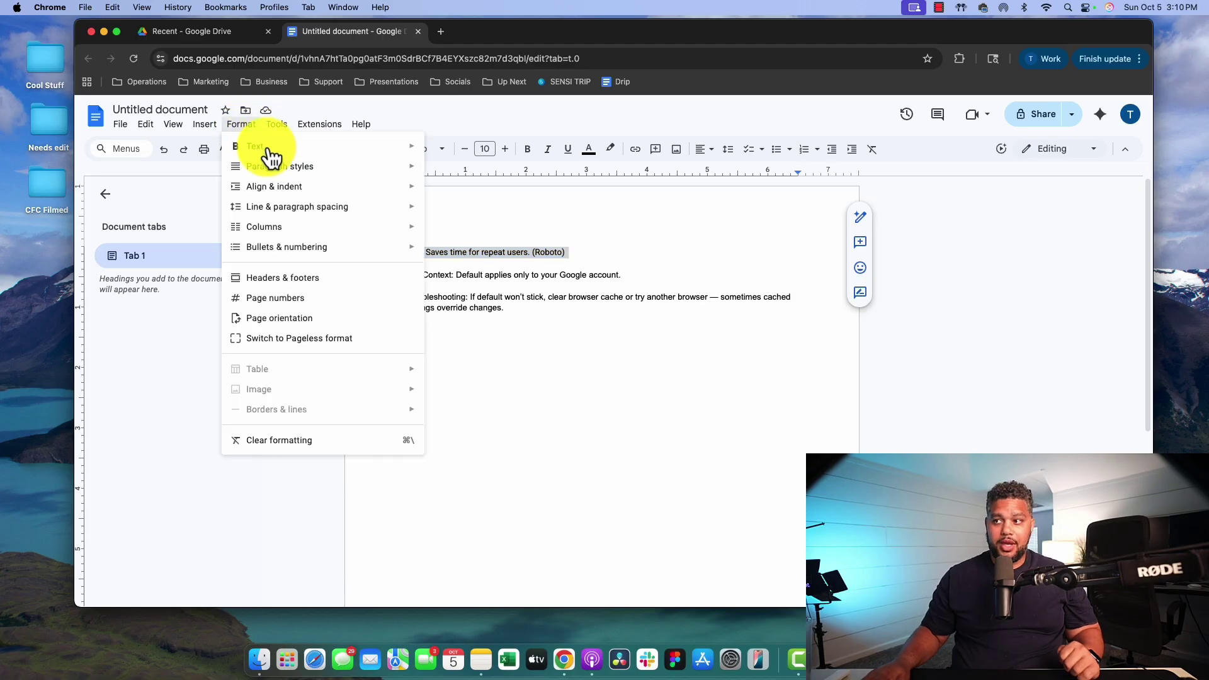
pyautogui.moveTo(283, 170)
pyautogui.moveTo(492, 208)
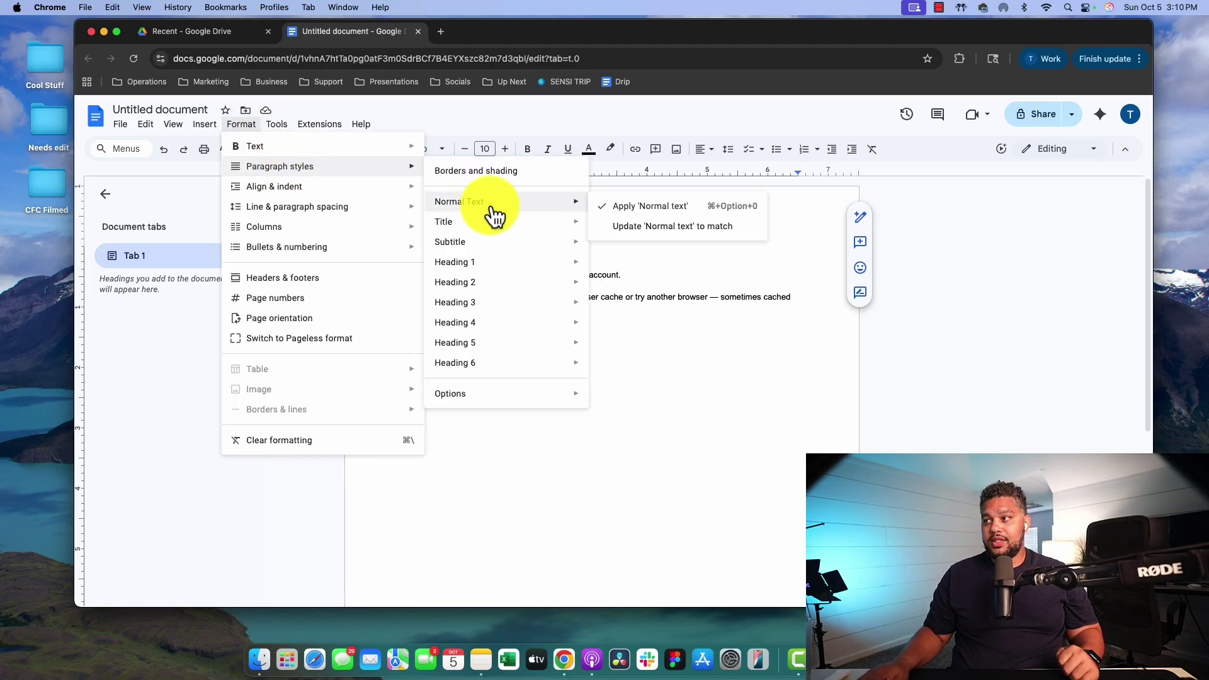
pyautogui.click(668, 228)
pyautogui.click(422, 246)
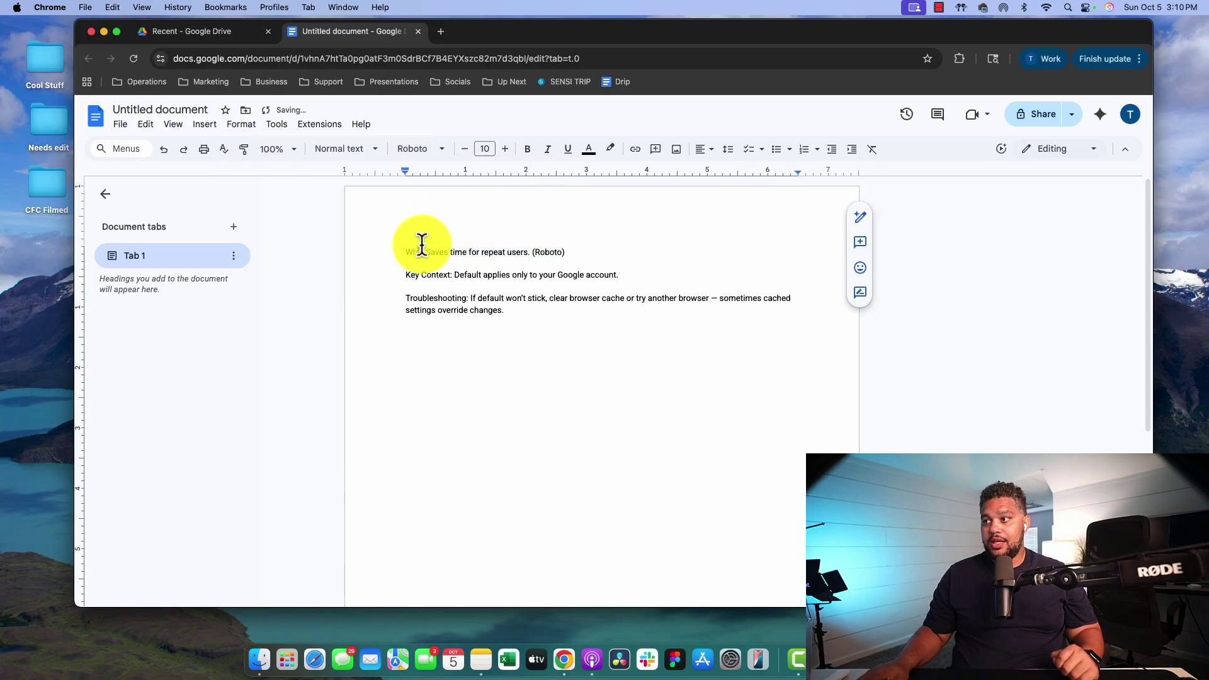
# - Save the document's current paragraph styles as the default styles
pyautogui.moveTo(425, 275); pyautogui.dragTo(578, 310)
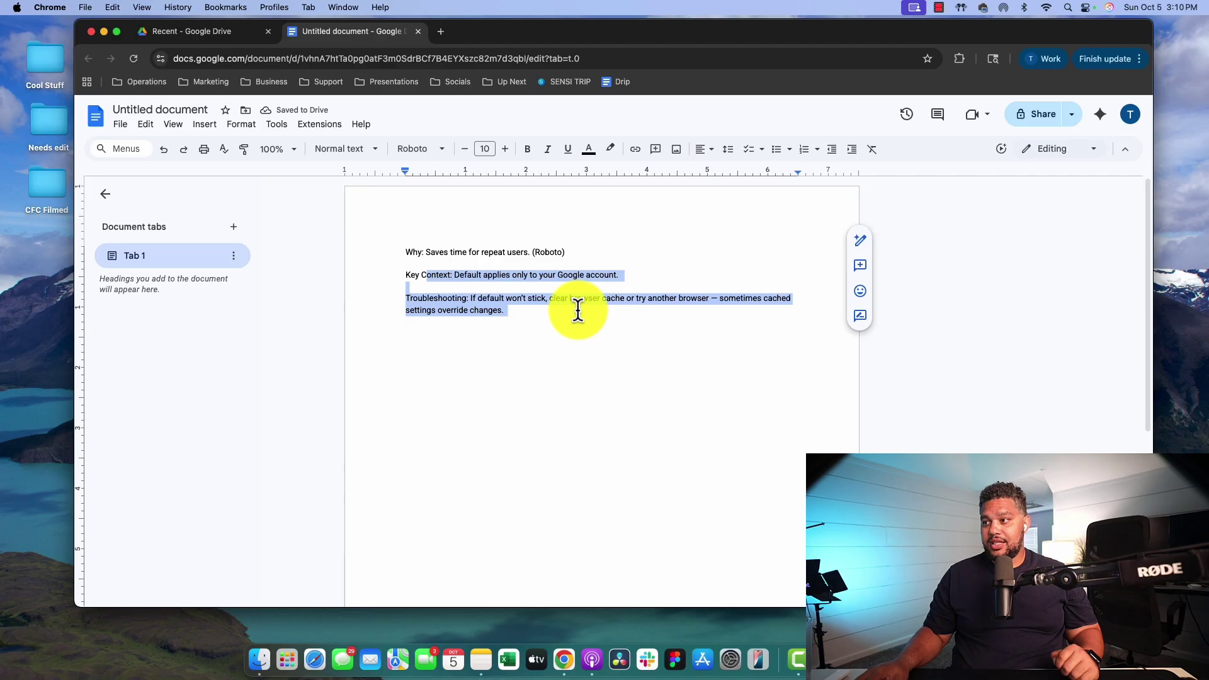
pyautogui.click(391, 272)
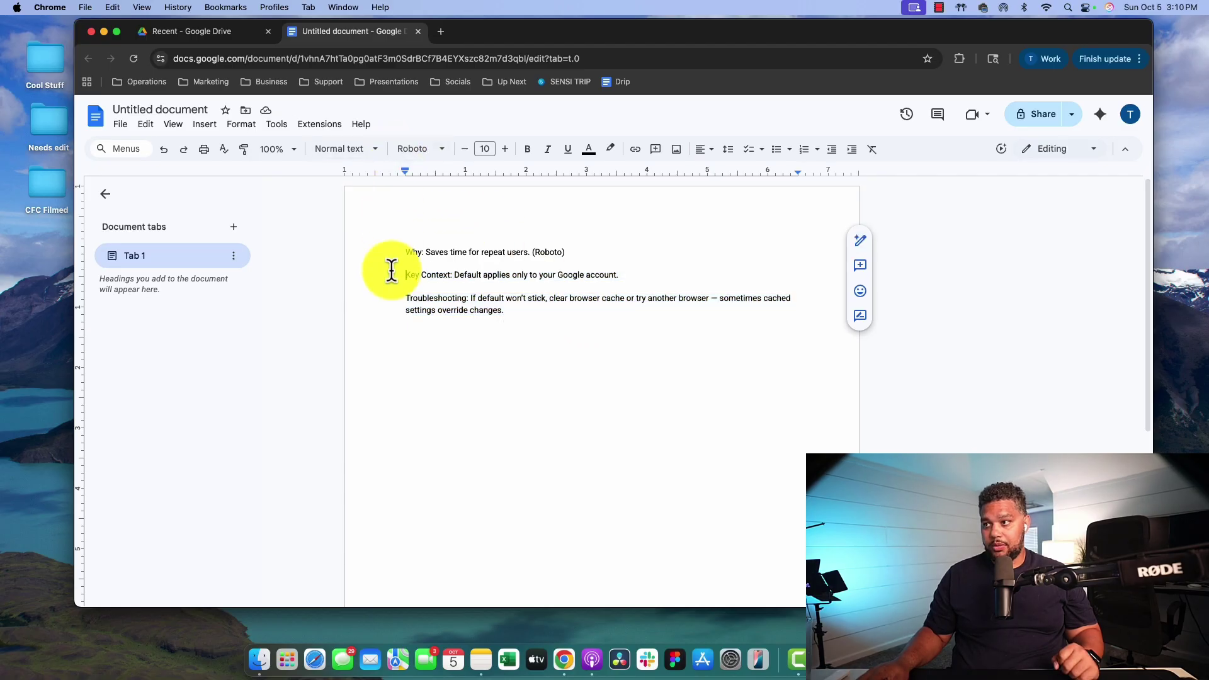
pyautogui.click(250, 132)
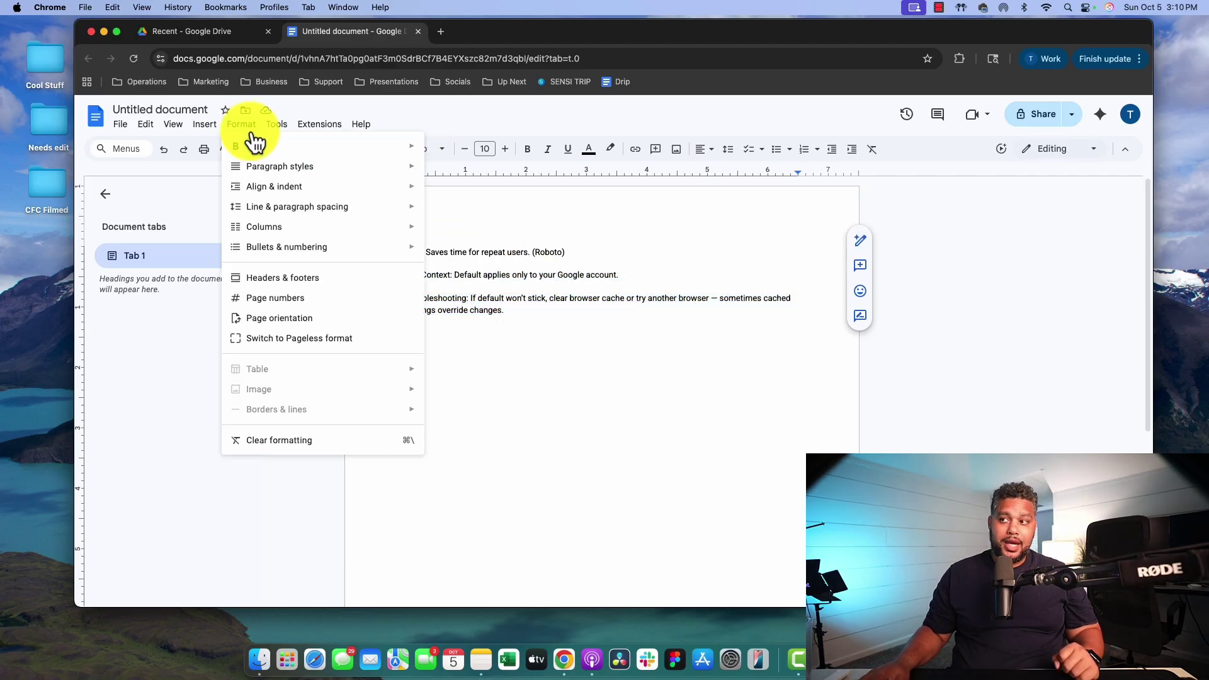
pyautogui.moveTo(291, 171)
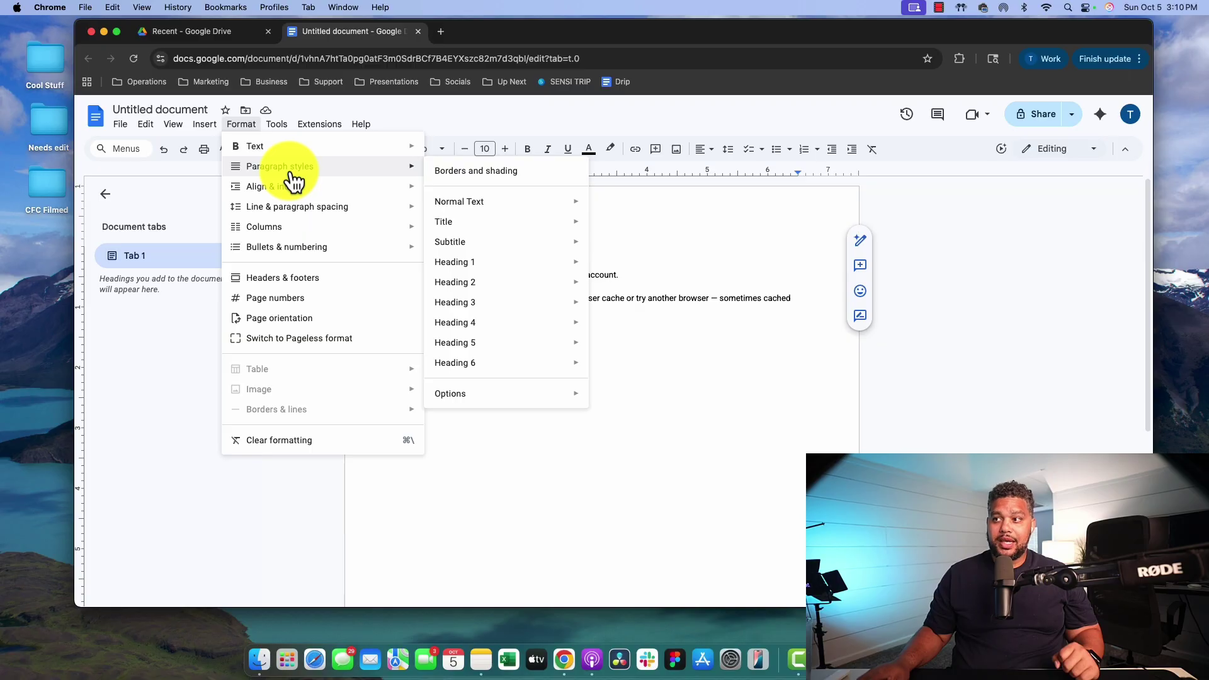
pyautogui.moveTo(455, 403)
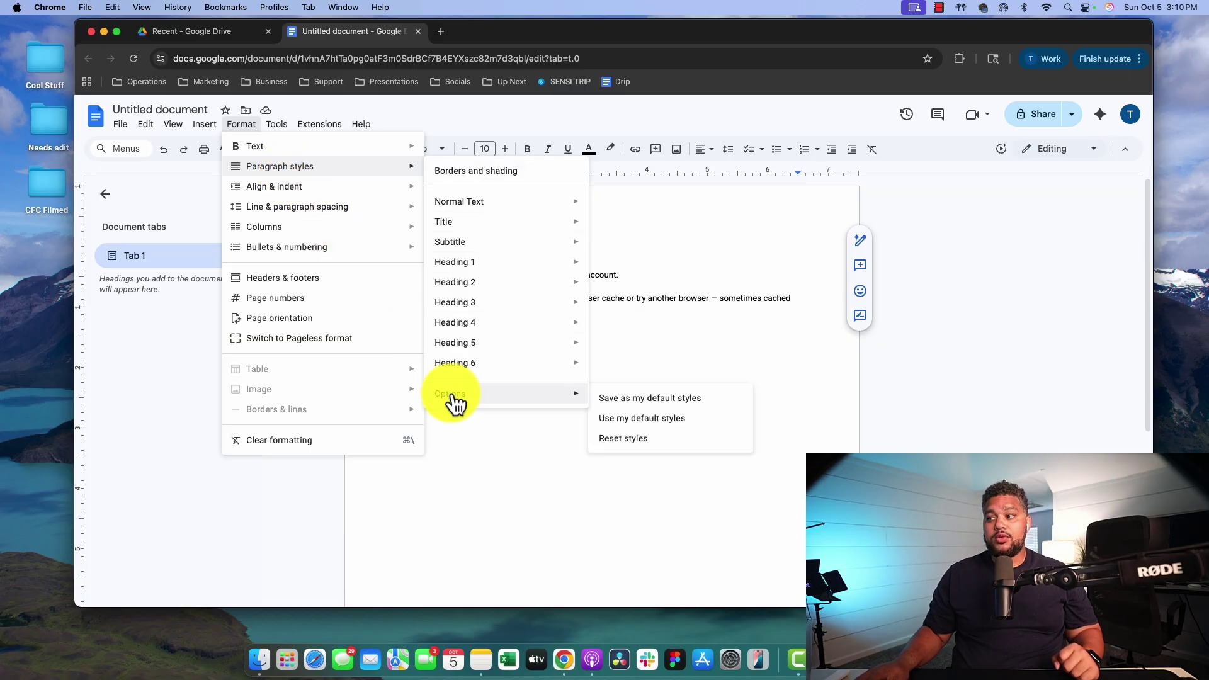
pyautogui.click(628, 400)
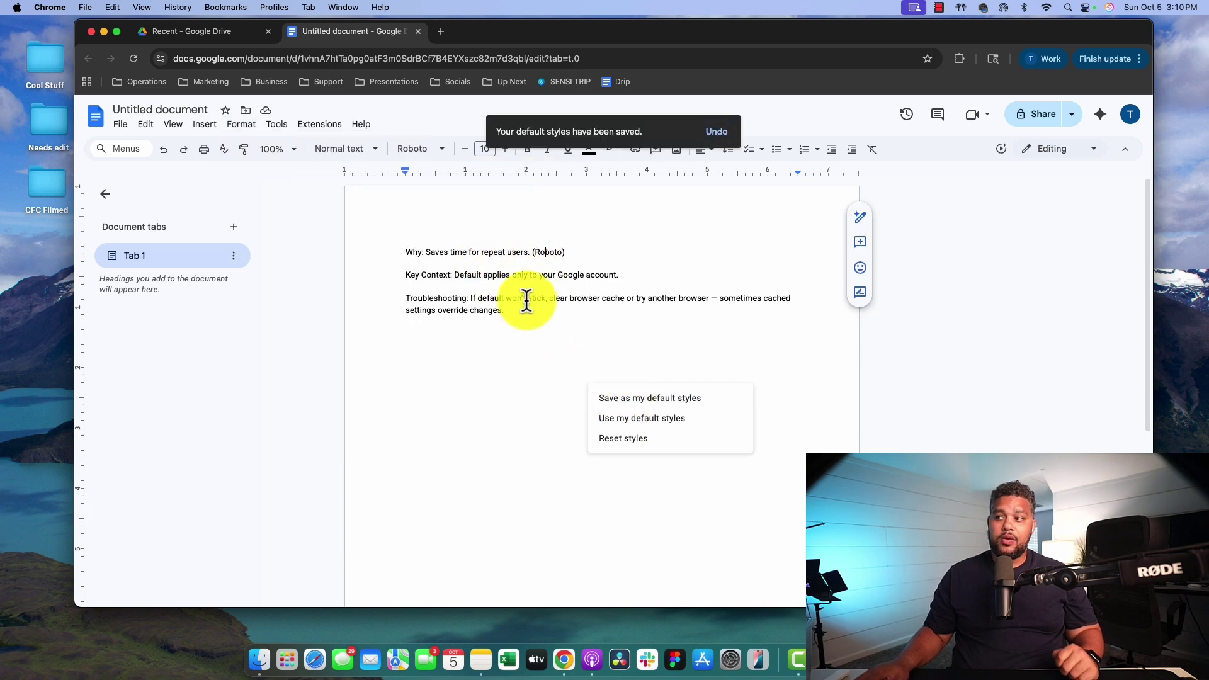
pyautogui.moveTo(513, 313); pyautogui.dragTo(378, 236)
pyautogui.click(459, 248)
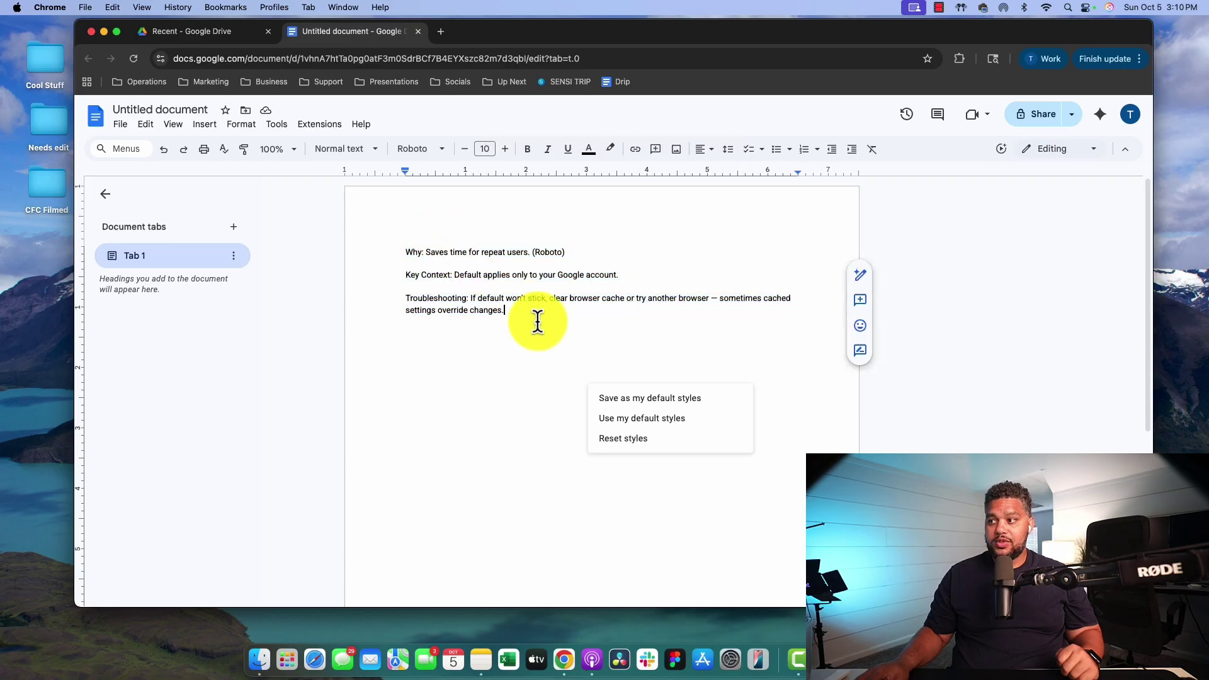
pyautogui.click(514, 311)
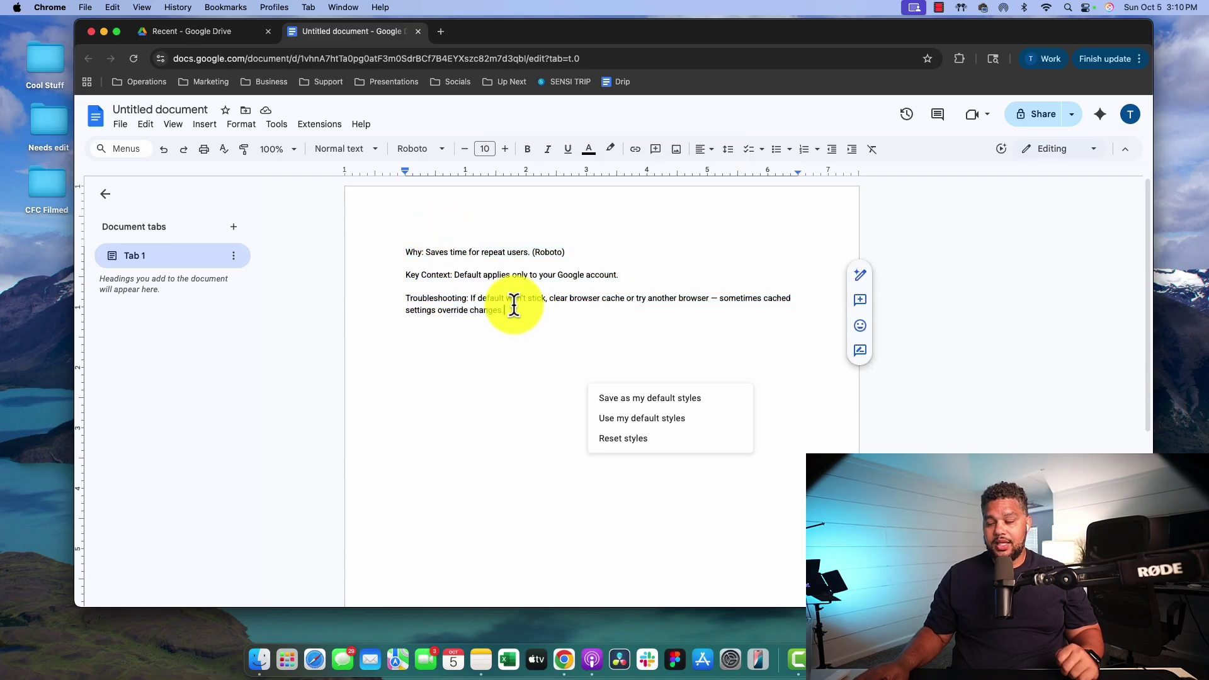
# - Open Google Drive in a new browser tab and create a blank Google Docs document there
pyautogui.click(438, 33)
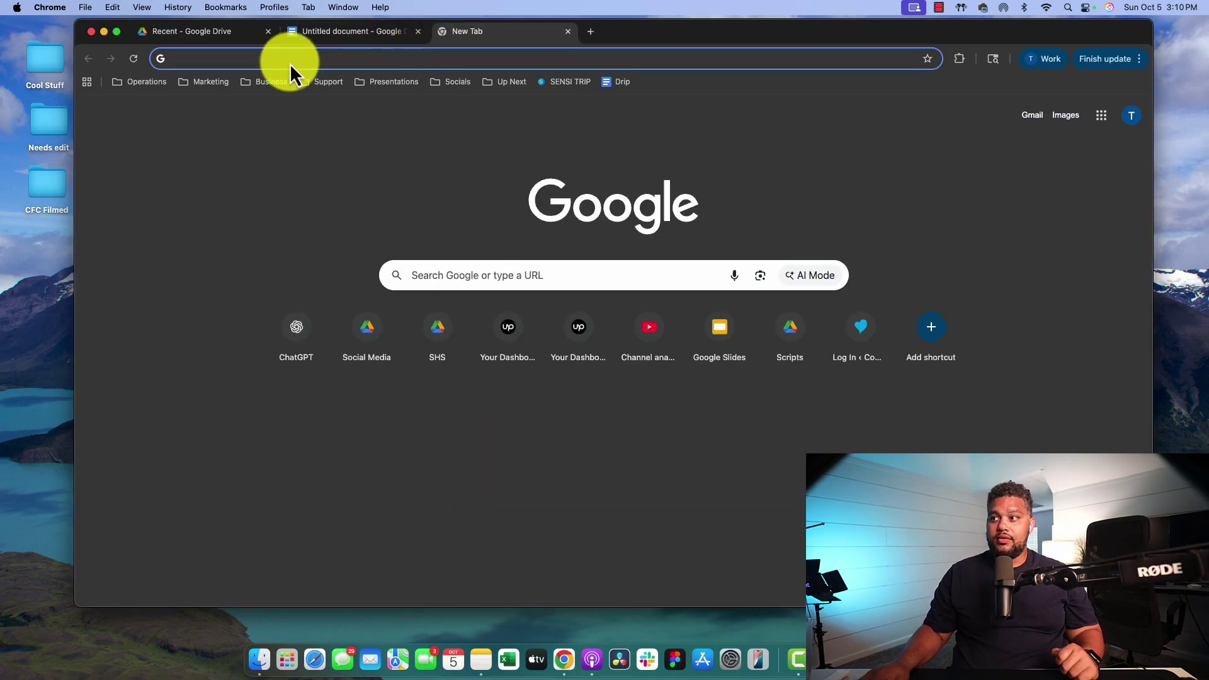
pyautogui.write('driv')
pyautogui.press('Return')
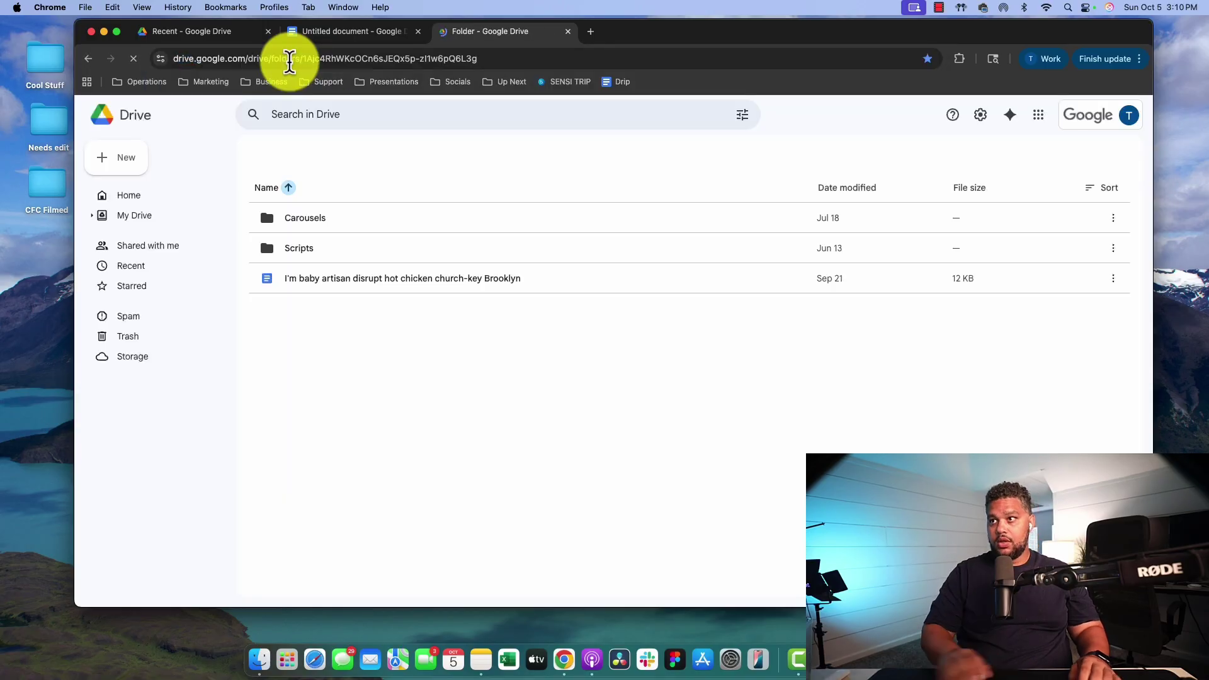
pyautogui.click(114, 158)
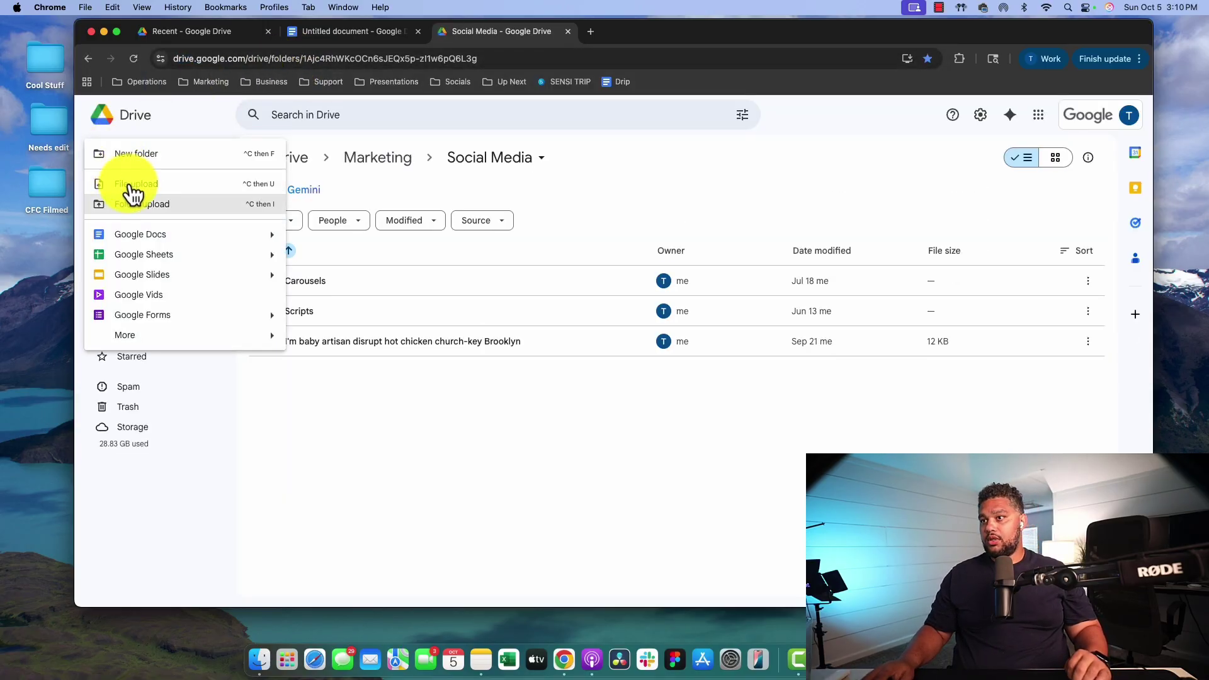
pyautogui.click(155, 239)
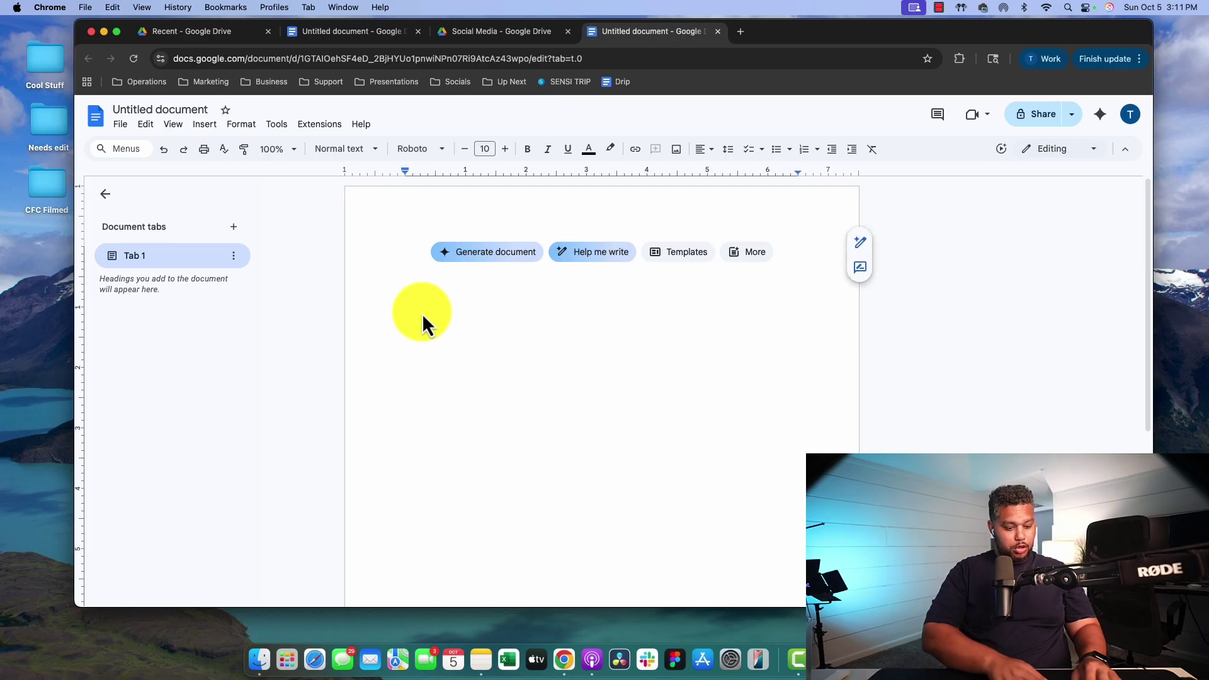
# - Enter the test line "THis is normal" in the new document, and close it to return to the original document
pyautogui.write('THis is normal')
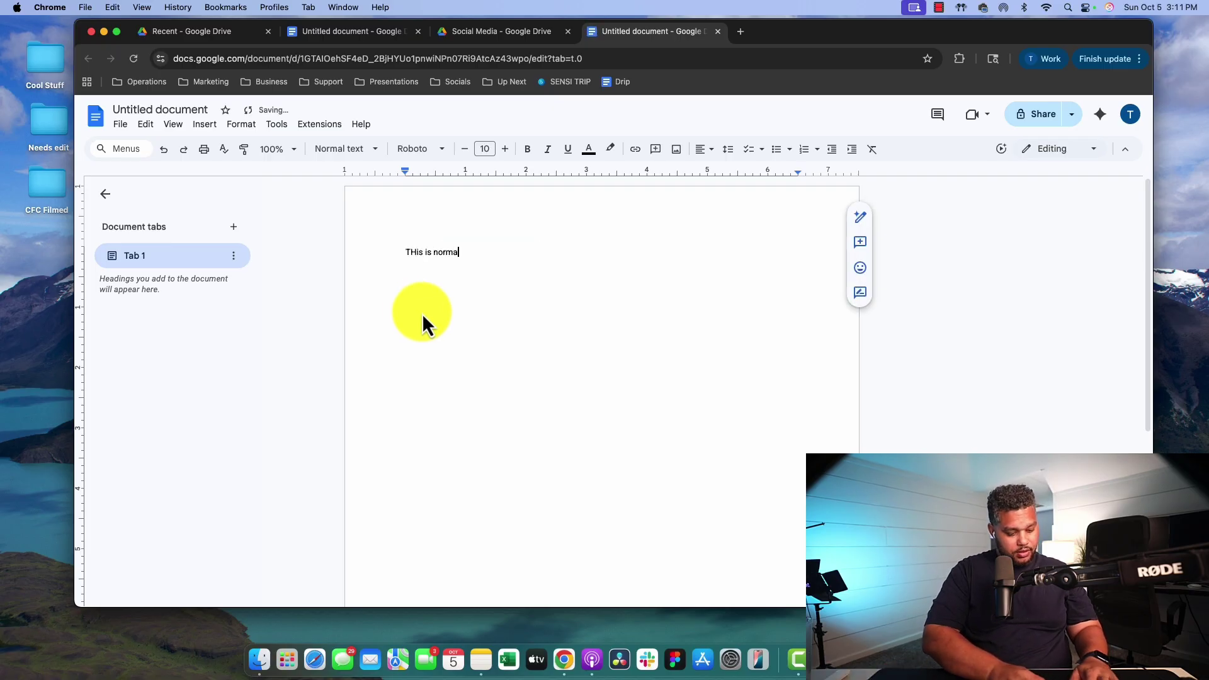
pyautogui.doubleClick(447, 253)
pyautogui.click(579, 236)
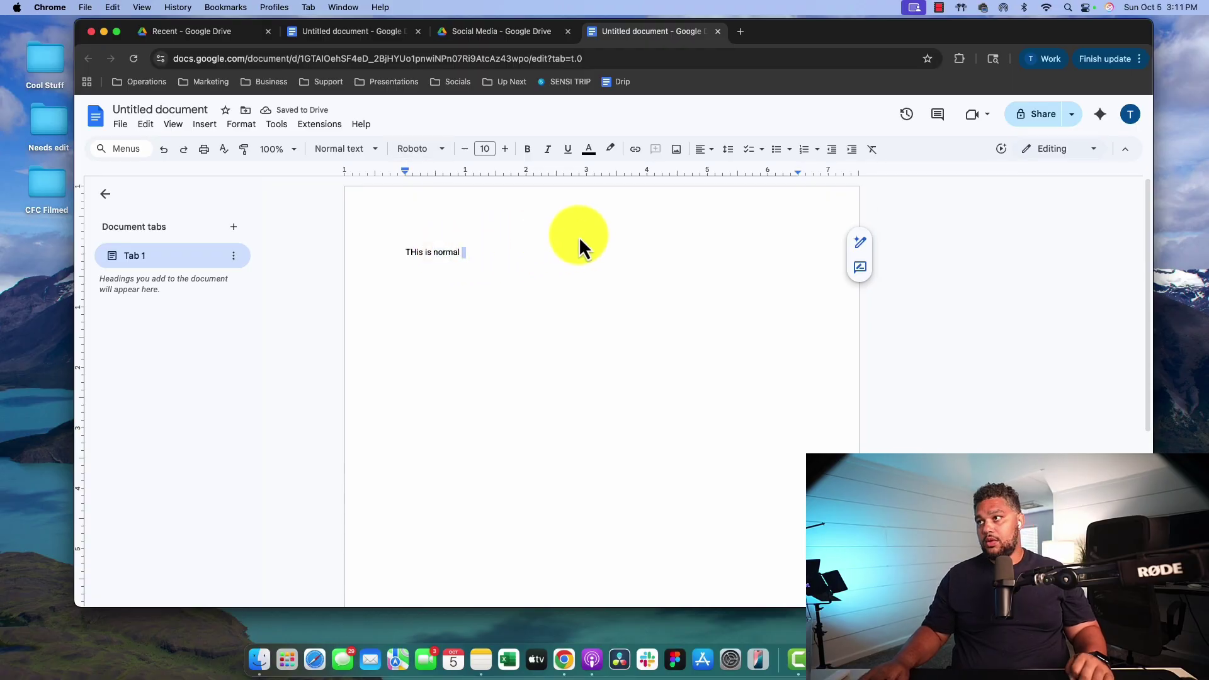
pyautogui.click(718, 31)
pyautogui.click(331, 33)
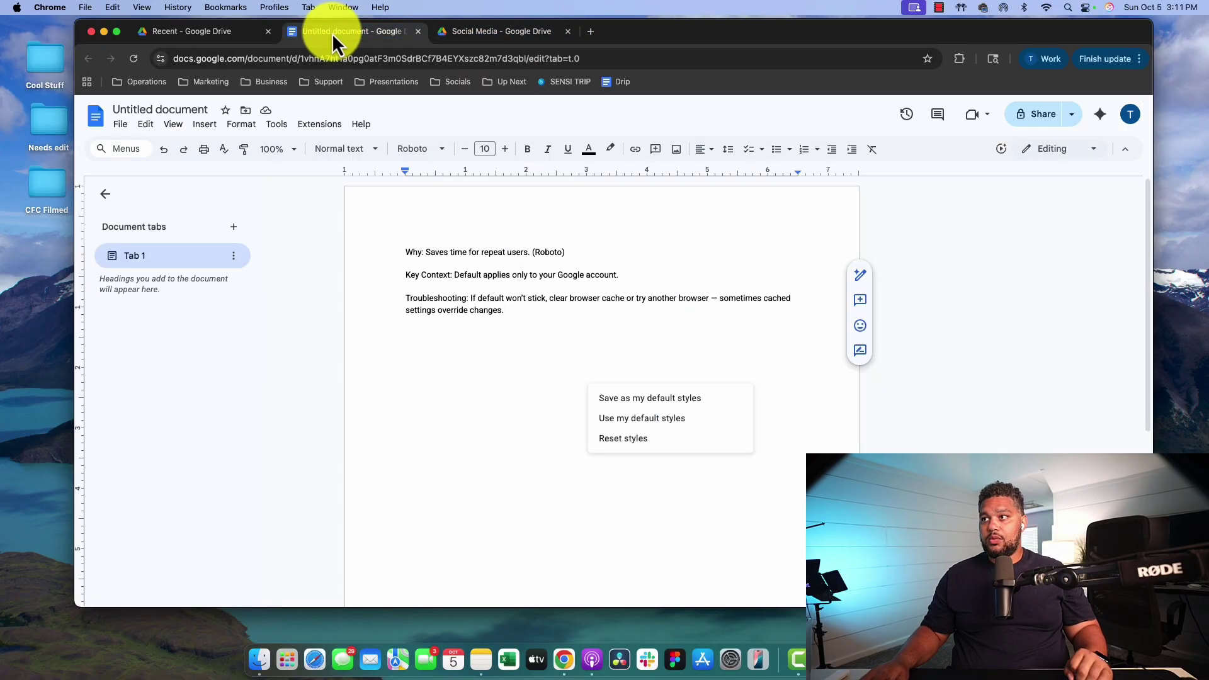
# - Add a line reading "Title" below the Troubleshooting paragraph
pyautogui.click(520, 324)
pyautogui.press('Return')
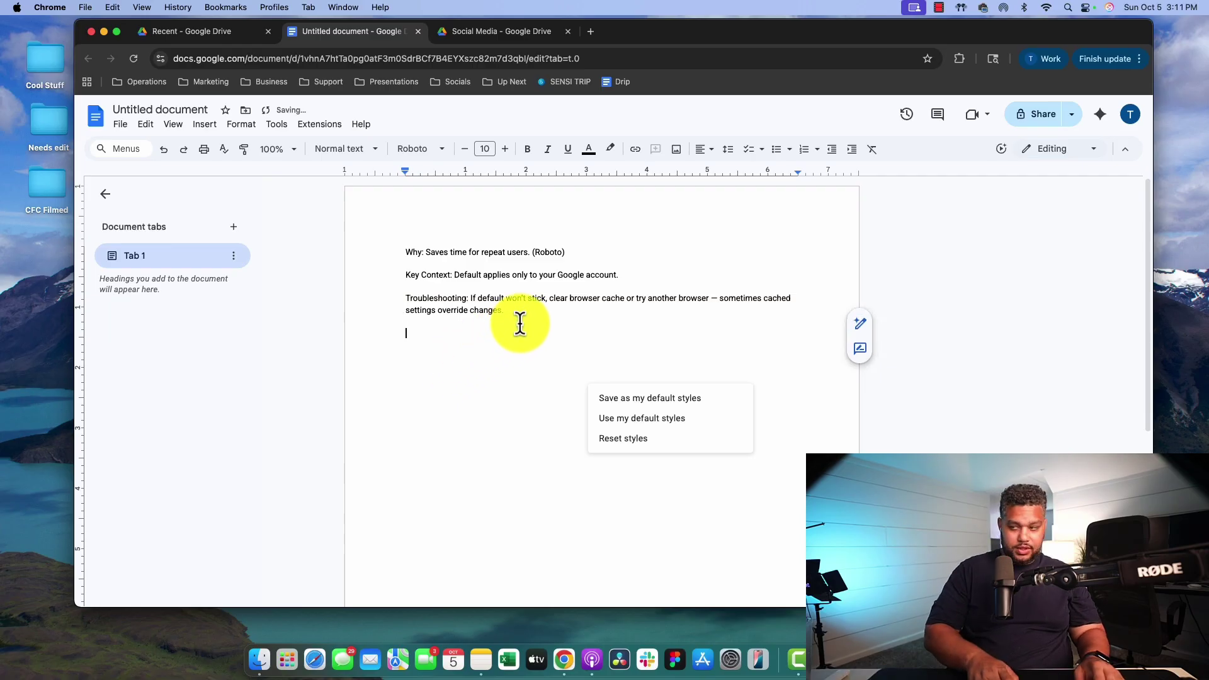
pyautogui.write('Title')
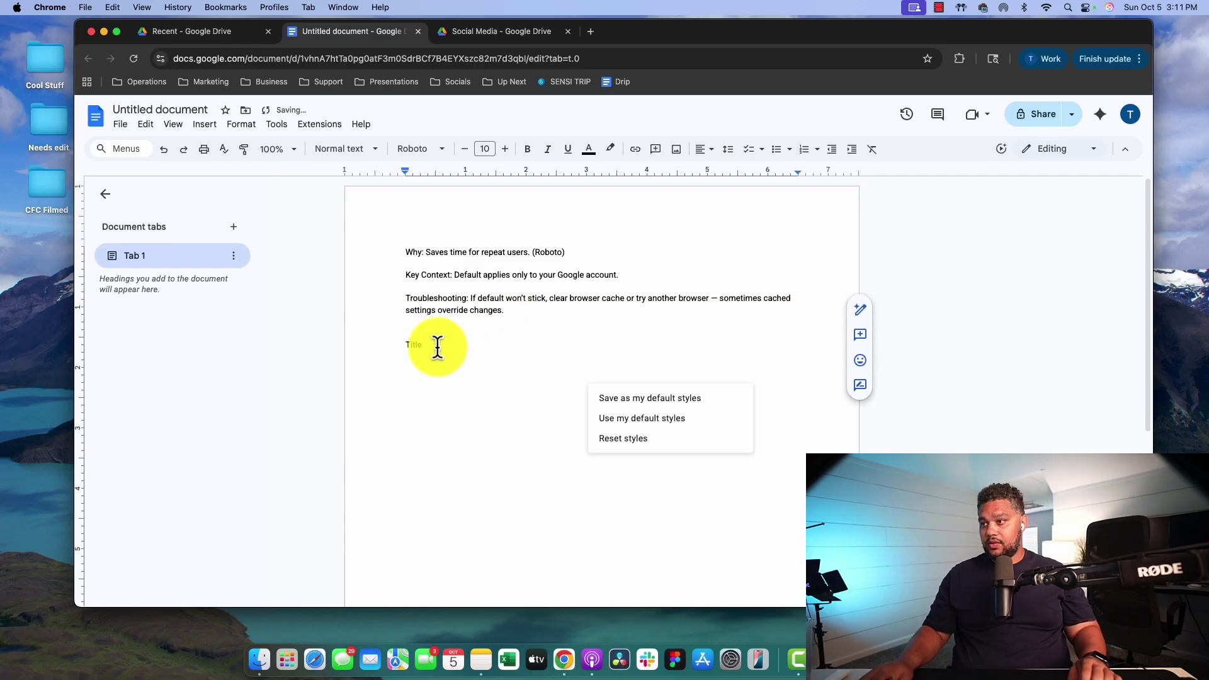
# - Try applying the Title style to the "Title" line and undo the style changes
pyautogui.moveTo(437, 345); pyautogui.dragTo(396, 340)
pyautogui.click(356, 154)
pyautogui.click(346, 237)
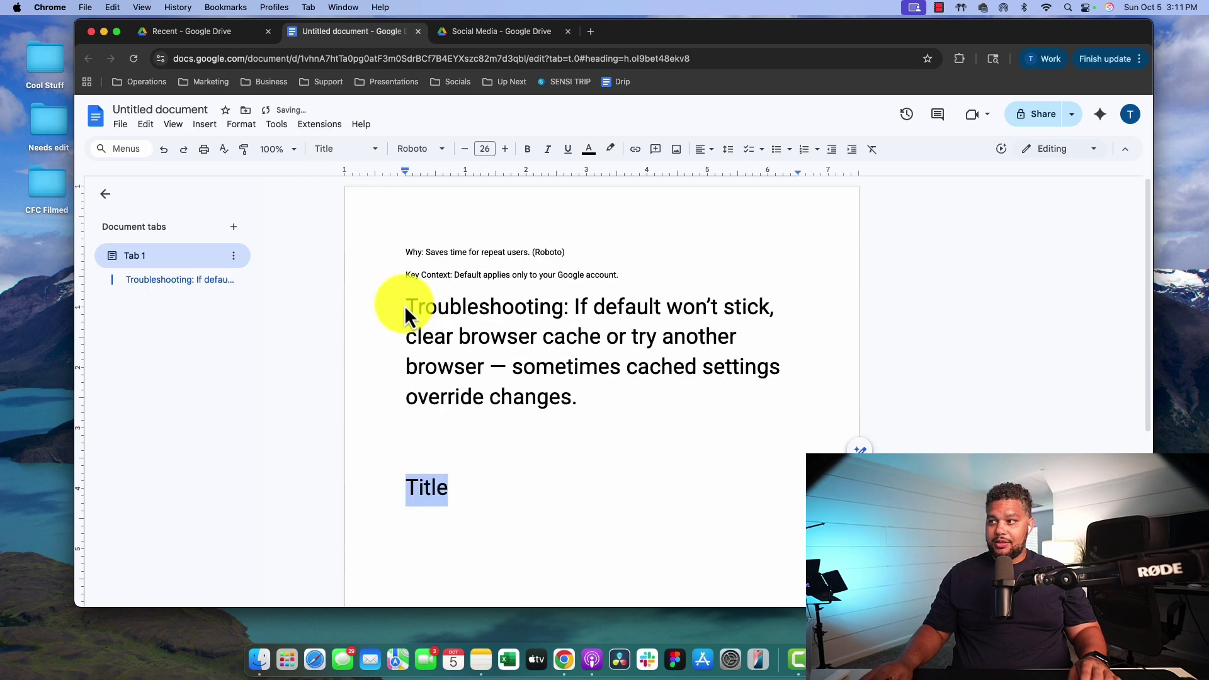
pyautogui.scroll(-1, 520, 442)
pyautogui.press('super+z')
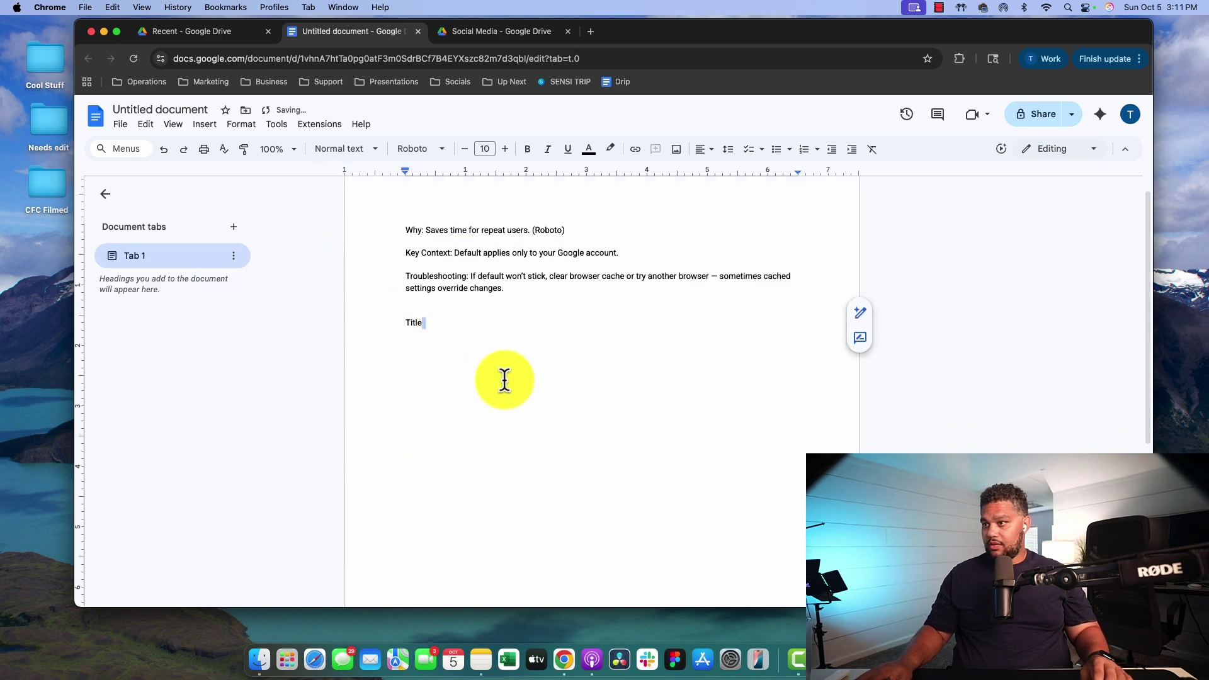
pyautogui.click(342, 153)
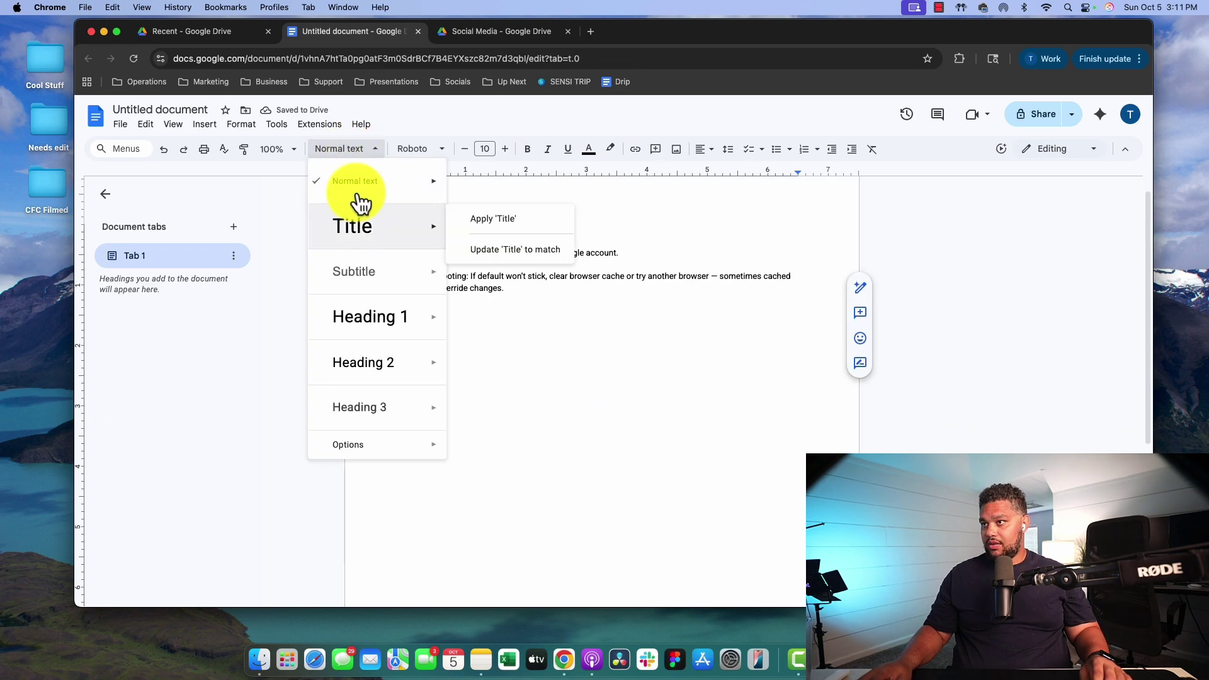
pyautogui.click(356, 224)
pyautogui.press('super+z')
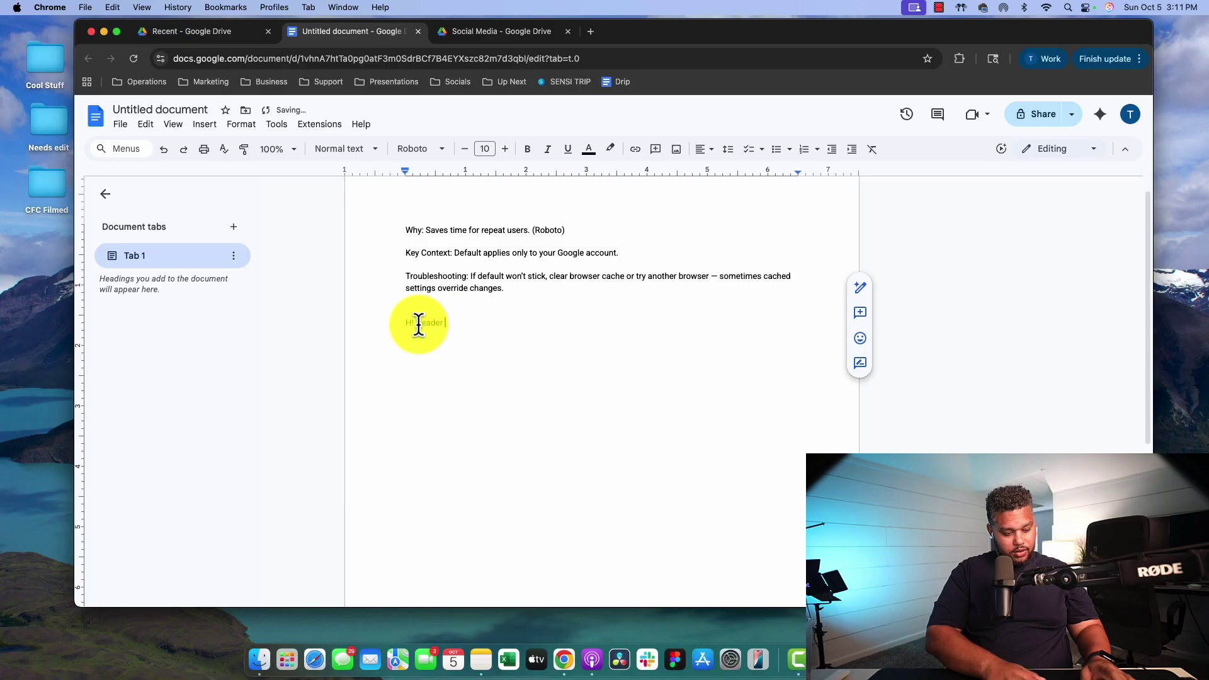
# - Replace the "Title" line with "H! Header 1" and apply the Heading 1 style to it
pyautogui.write('1')
pyautogui.tripleClick(443, 310)
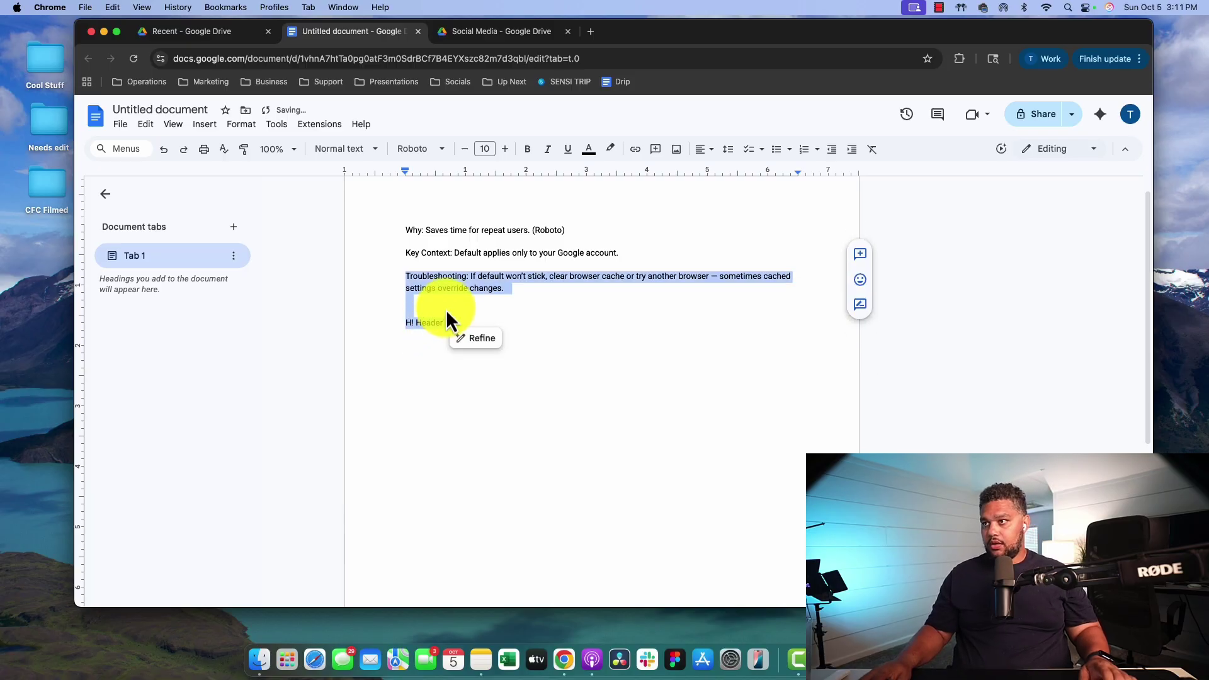
pyautogui.click(445, 308)
pyautogui.moveTo(454, 324); pyautogui.dragTo(404, 319)
pyautogui.click(343, 148)
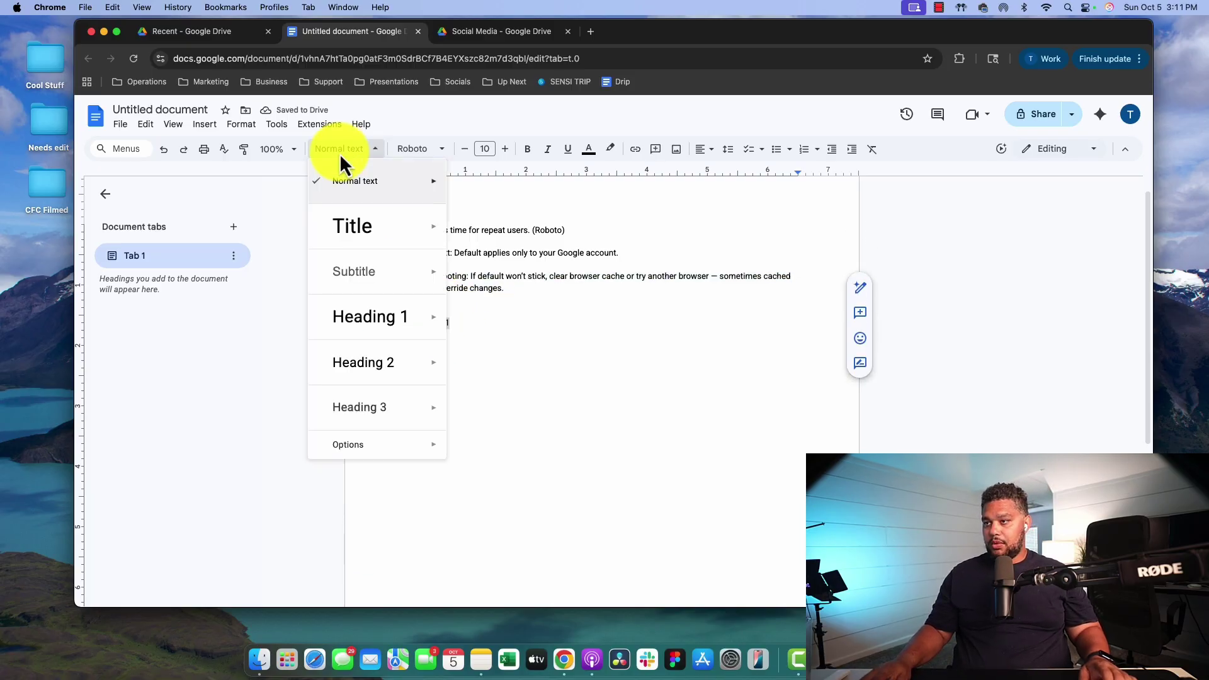
pyautogui.click(403, 315)
pyautogui.click(485, 317)
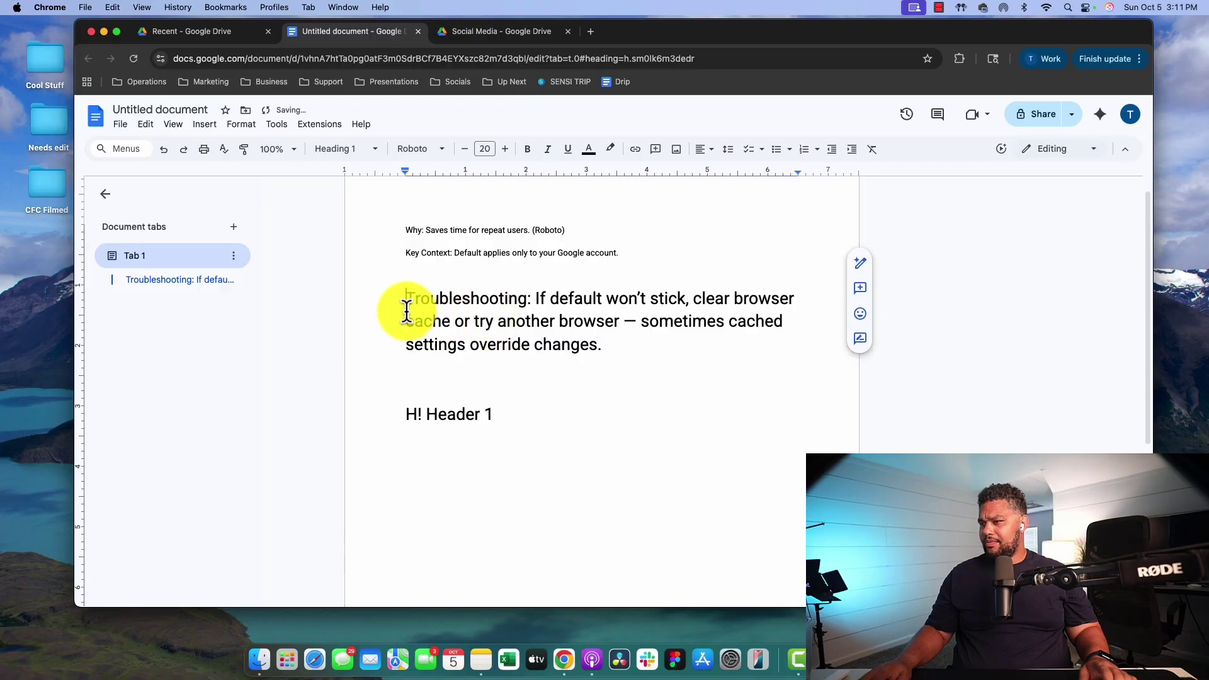
# - Replace the Troubleshooting paragraph and the header line below it with a single heading reading "H1 header 1"
pyautogui.moveTo(405, 310); pyautogui.dragTo(426, 367)
pyautogui.click(426, 367)
pyautogui.doubleClick(433, 367)
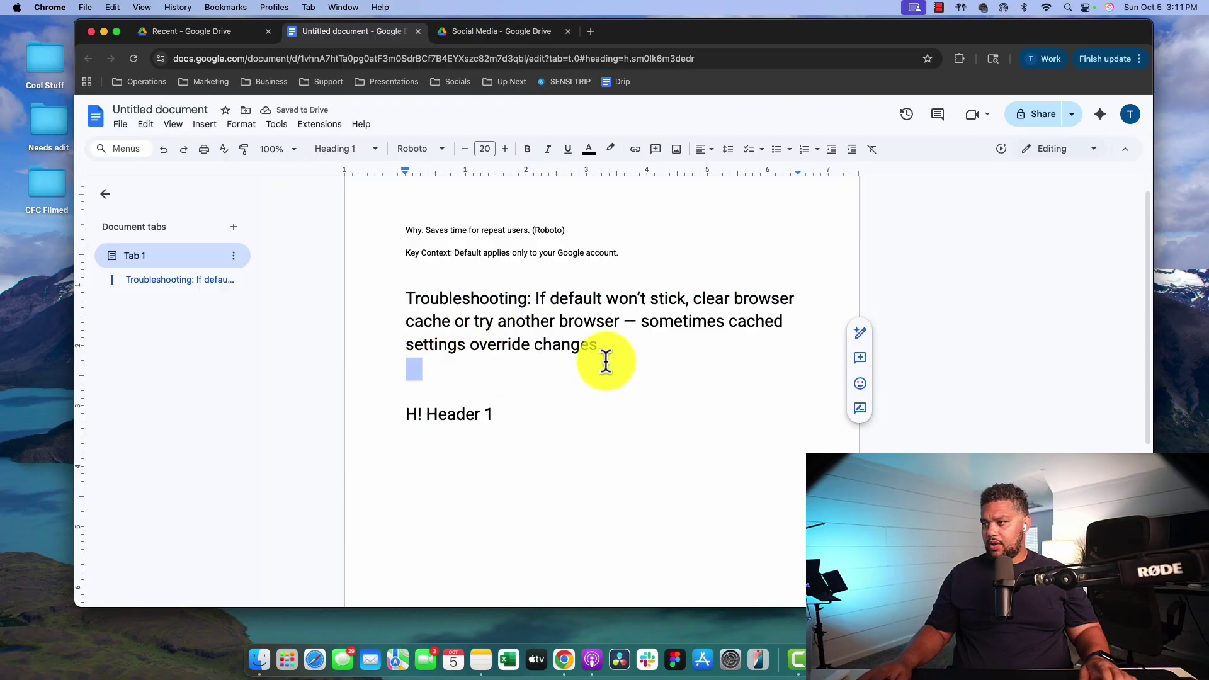
pyautogui.click(436, 343)
pyautogui.hotkey('shift', 'Return')
pyautogui.moveTo(405, 293); pyautogui.dragTo(693, 423)
pyautogui.press('BackSpace')
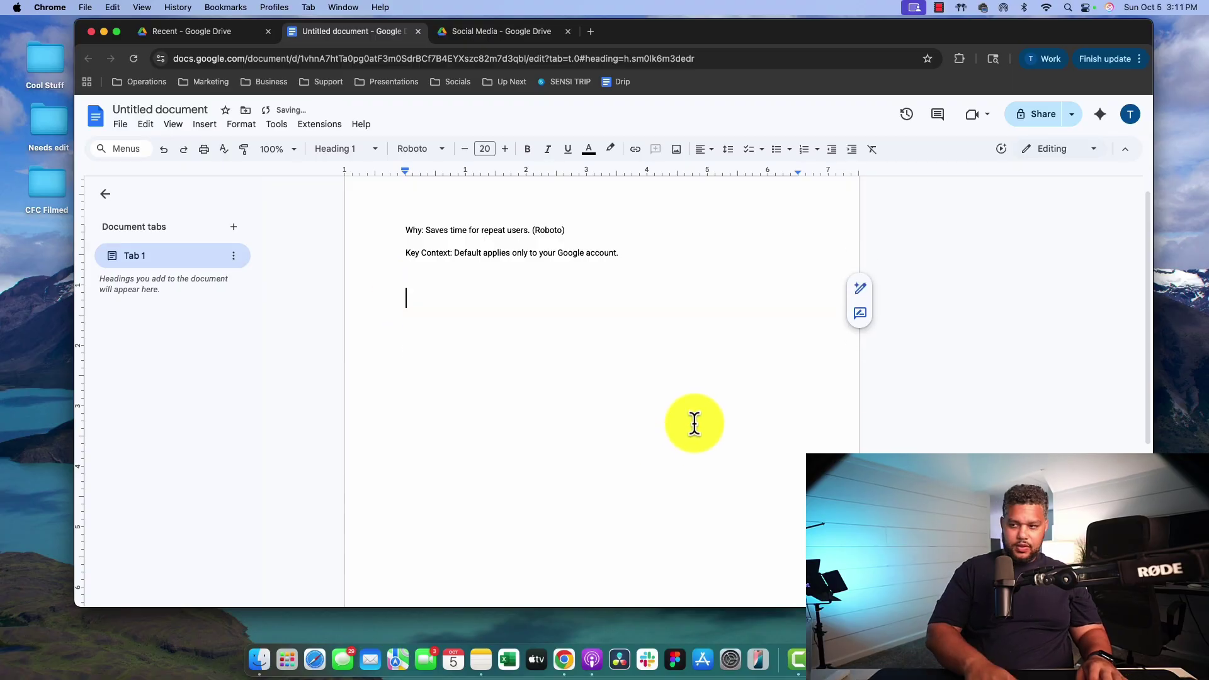
pyautogui.write('h')
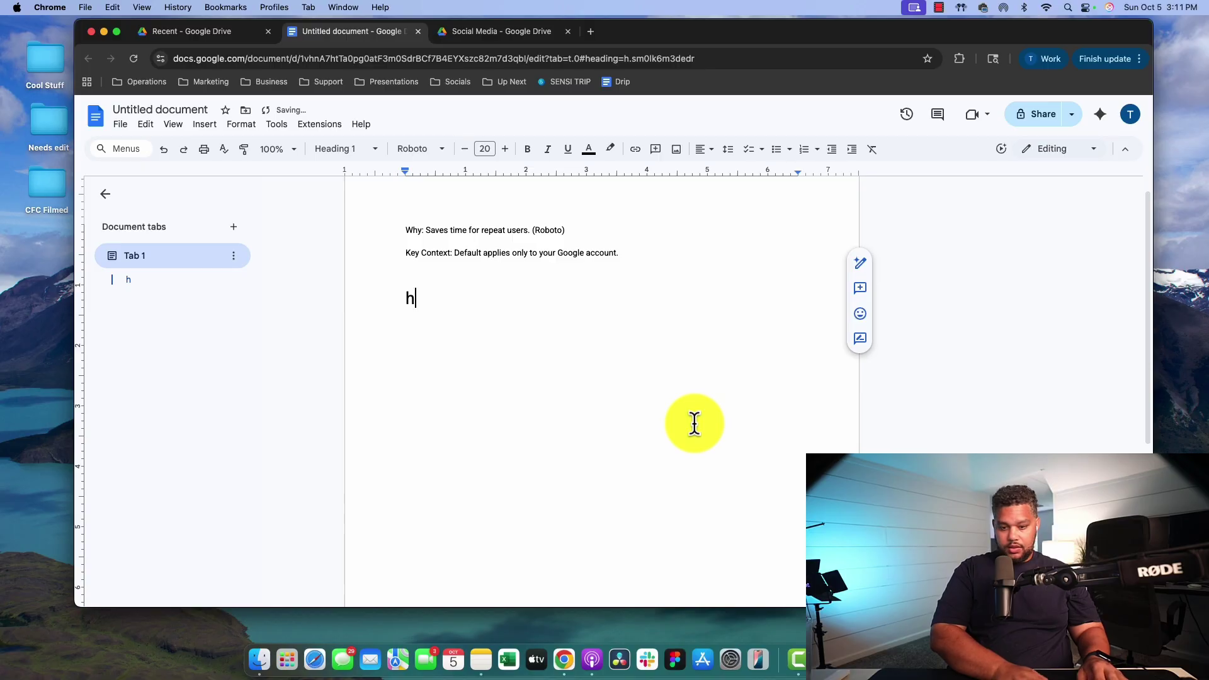
pyautogui.write('1 header 1')
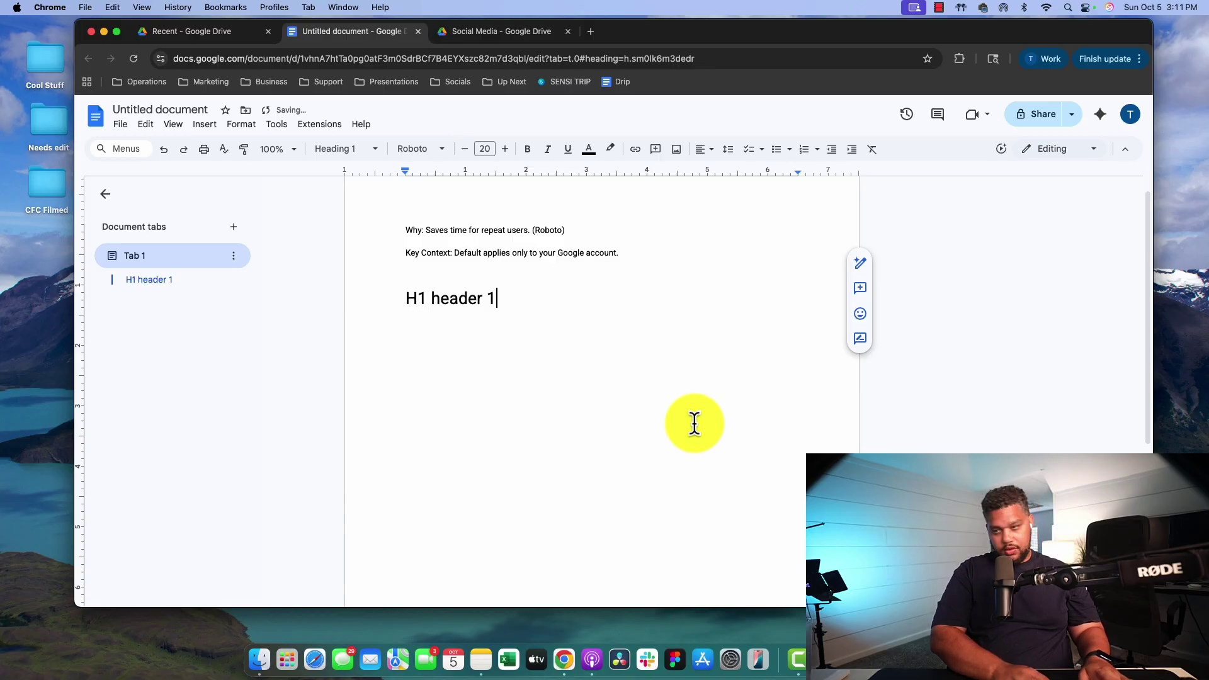
# - Set the font size of the "H1 header 1" heading to 40
pyautogui.doubleClick(470, 299)
pyautogui.tripleClick(470, 299)
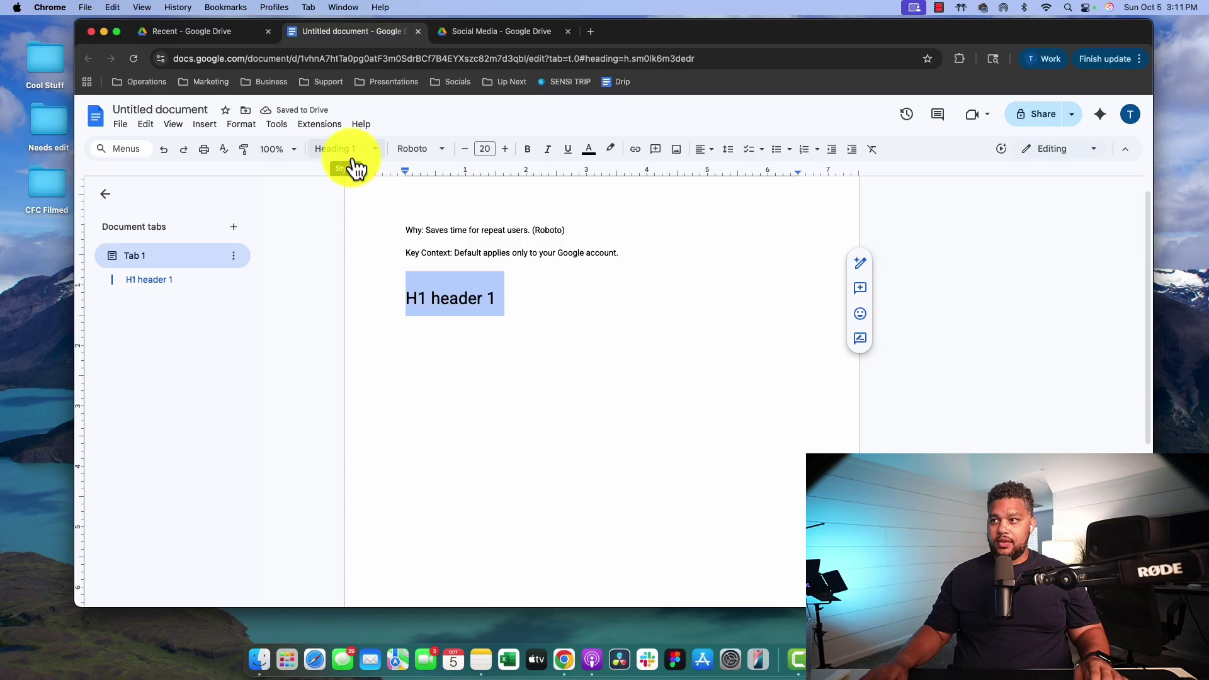
pyautogui.click(503, 151)
pyautogui.click(504, 151)
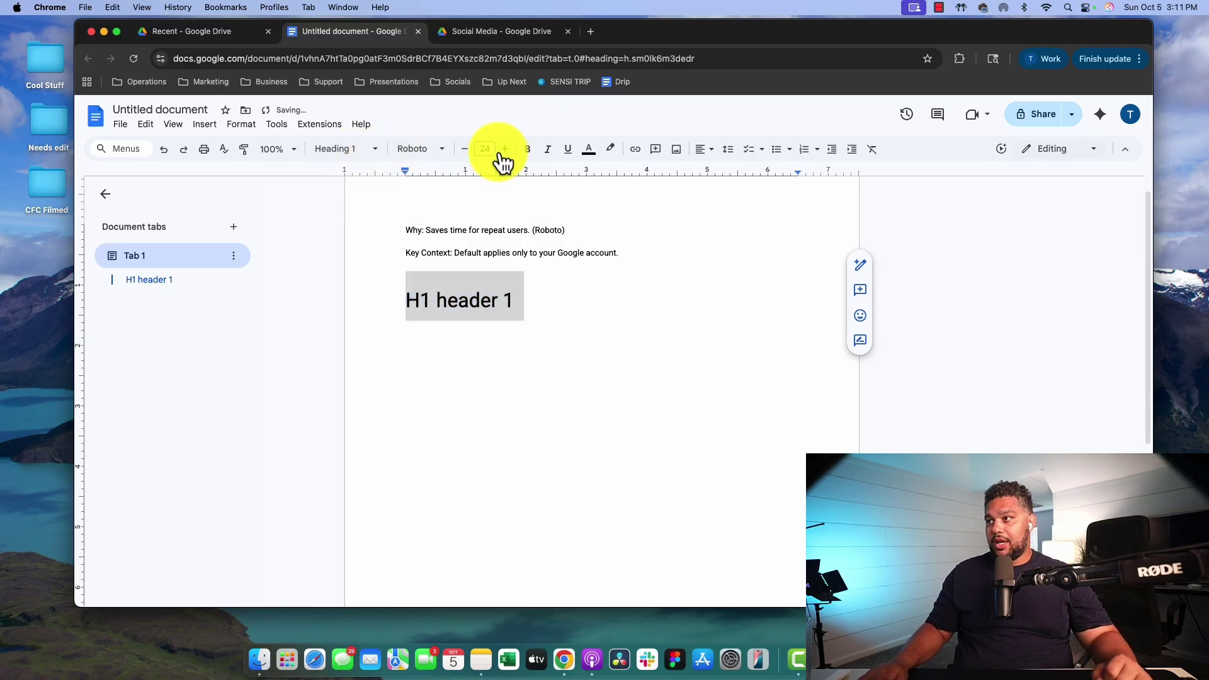
pyautogui.click(504, 151)
pyautogui.click(504, 151)
pyautogui.click(505, 151)
pyautogui.click(504, 151)
pyautogui.click(504, 151)
pyautogui.click(504, 151)
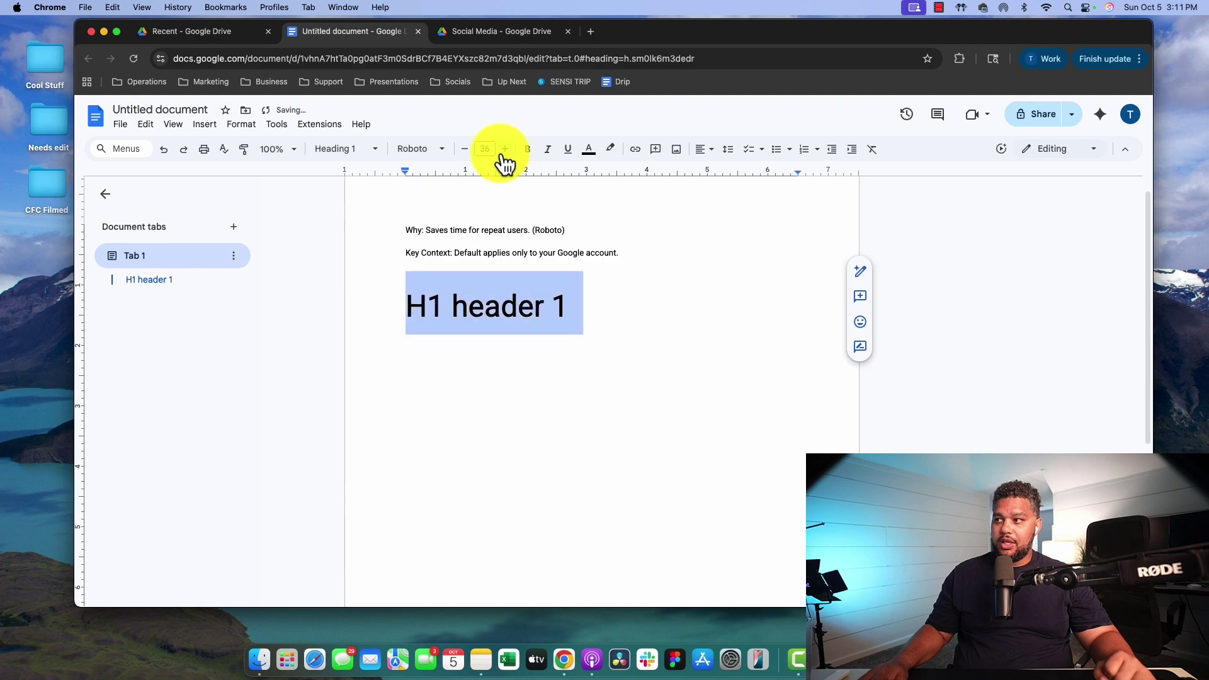
pyautogui.click(505, 151)
pyautogui.click(505, 151)
pyautogui.click(505, 151)
pyautogui.click(504, 151)
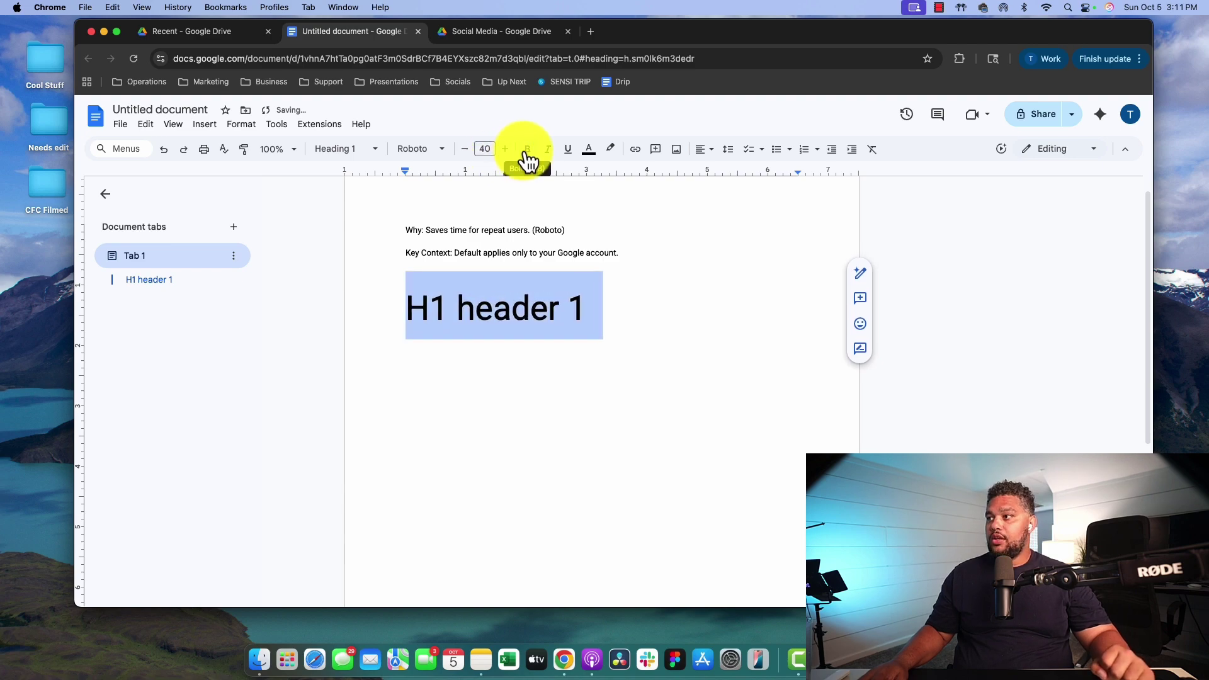
# - Format the "H1 header 1" heading as bold, underlined Georgia text
pyautogui.click(527, 151)
pyautogui.click(567, 151)
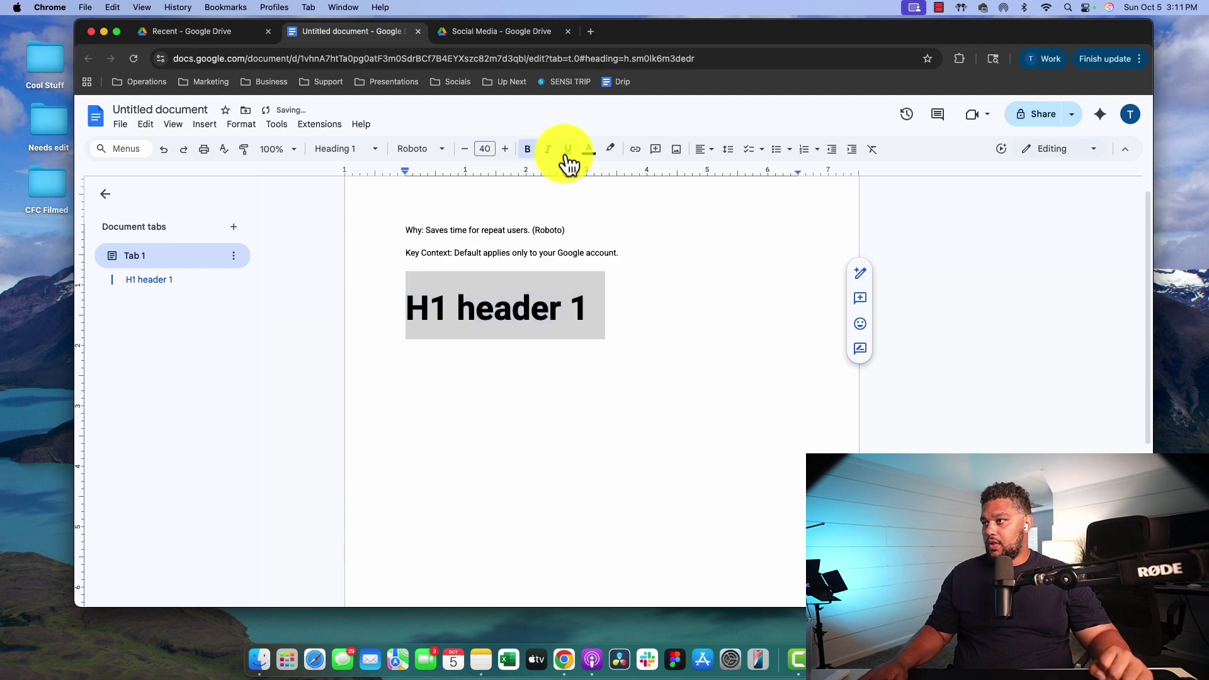
pyautogui.click(442, 157)
pyautogui.click(438, 241)
pyautogui.click(558, 290)
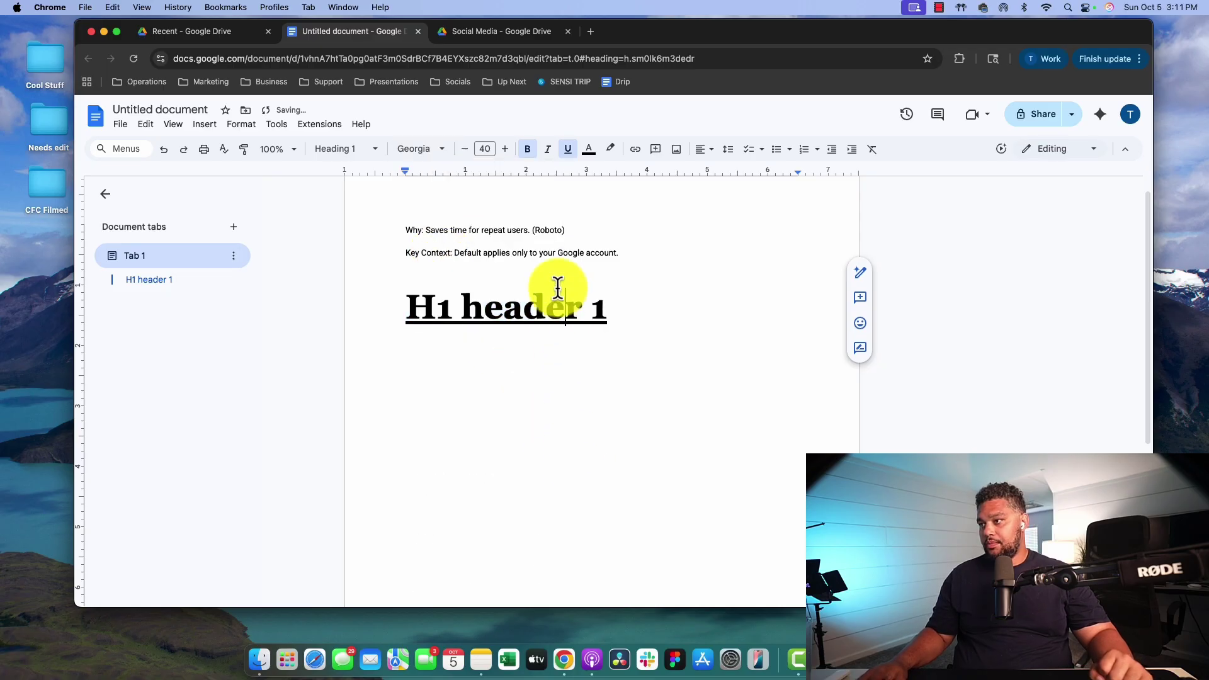
# - Update the Heading 1 paragraph style to match the formatted "H1 header 1" line
pyautogui.tripleClick(558, 290)
pyautogui.click(254, 129)
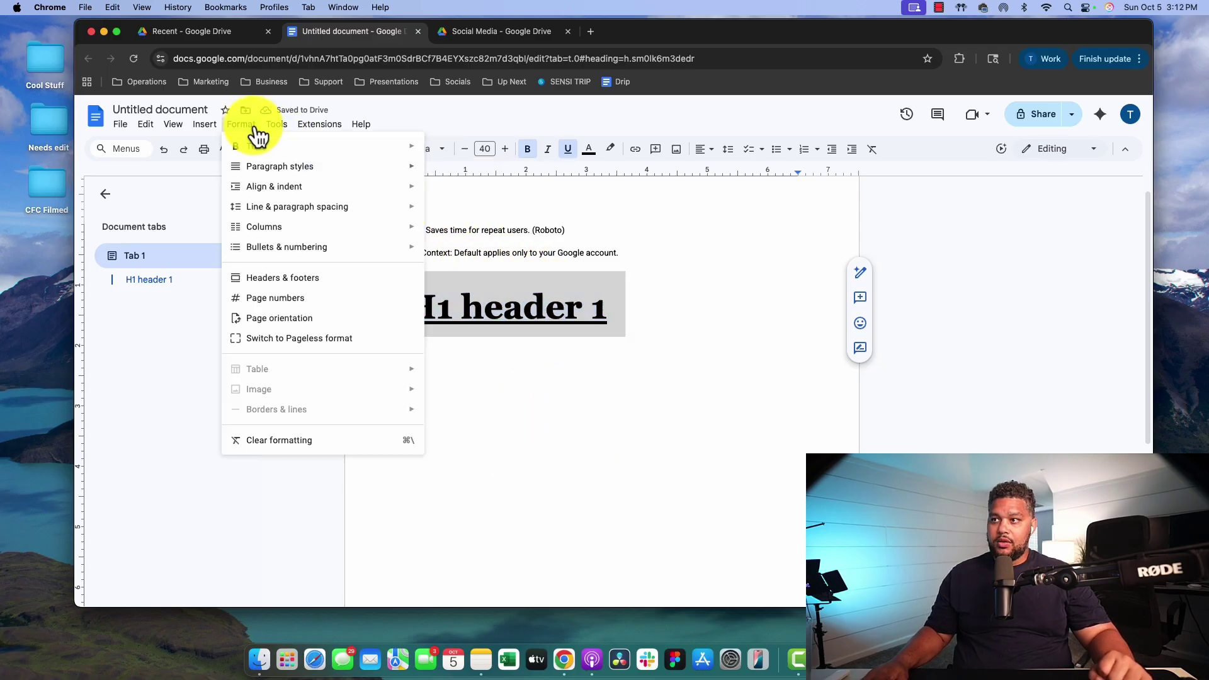
pyautogui.moveTo(283, 168)
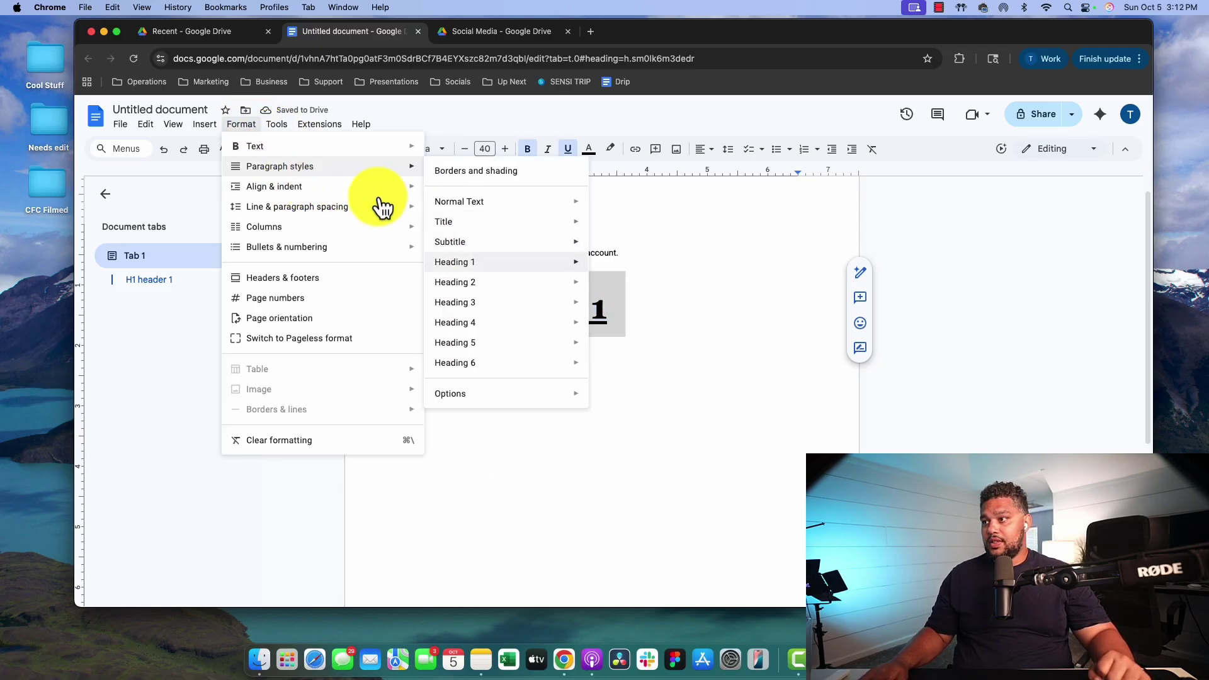
pyautogui.moveTo(503, 262)
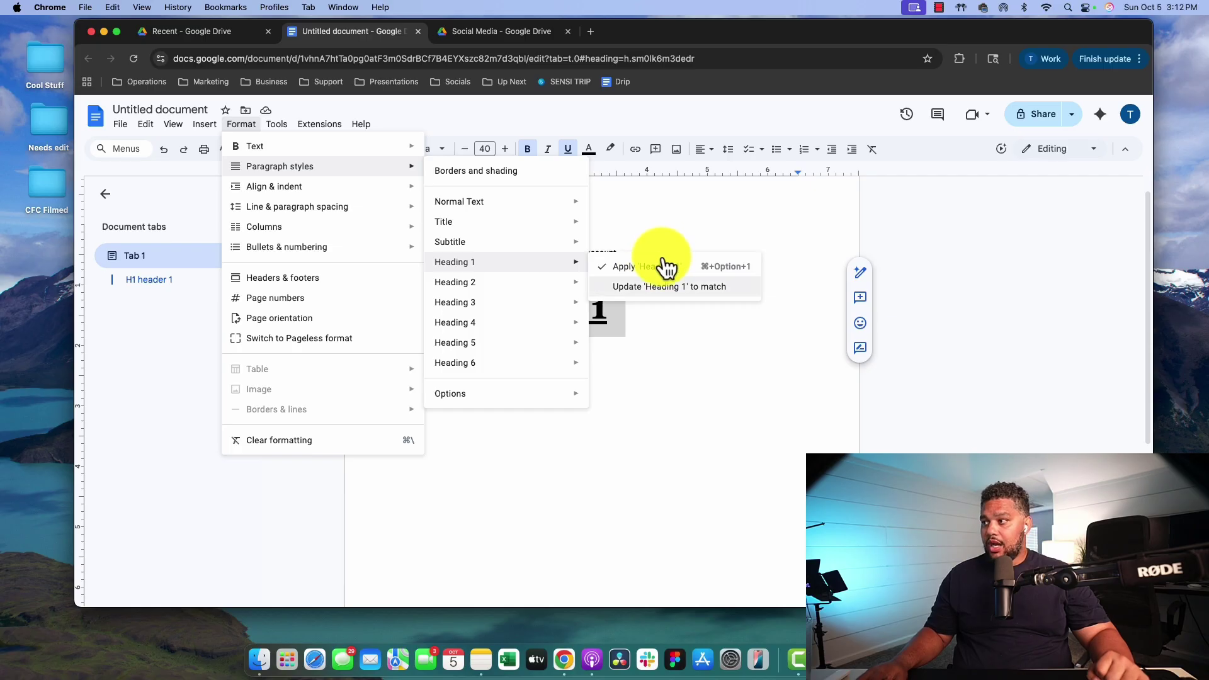
pyautogui.click(667, 287)
# - Save the document's current paragraph styles as the default styles
pyautogui.click(360, 154)
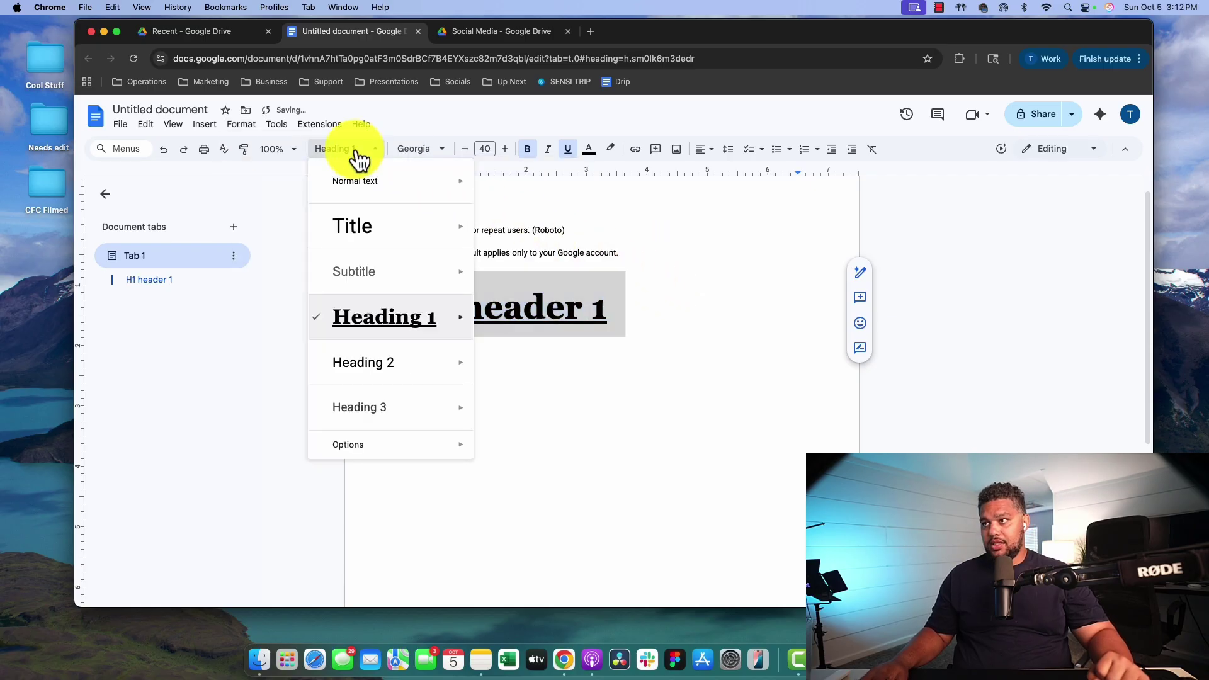
pyautogui.moveTo(390, 444)
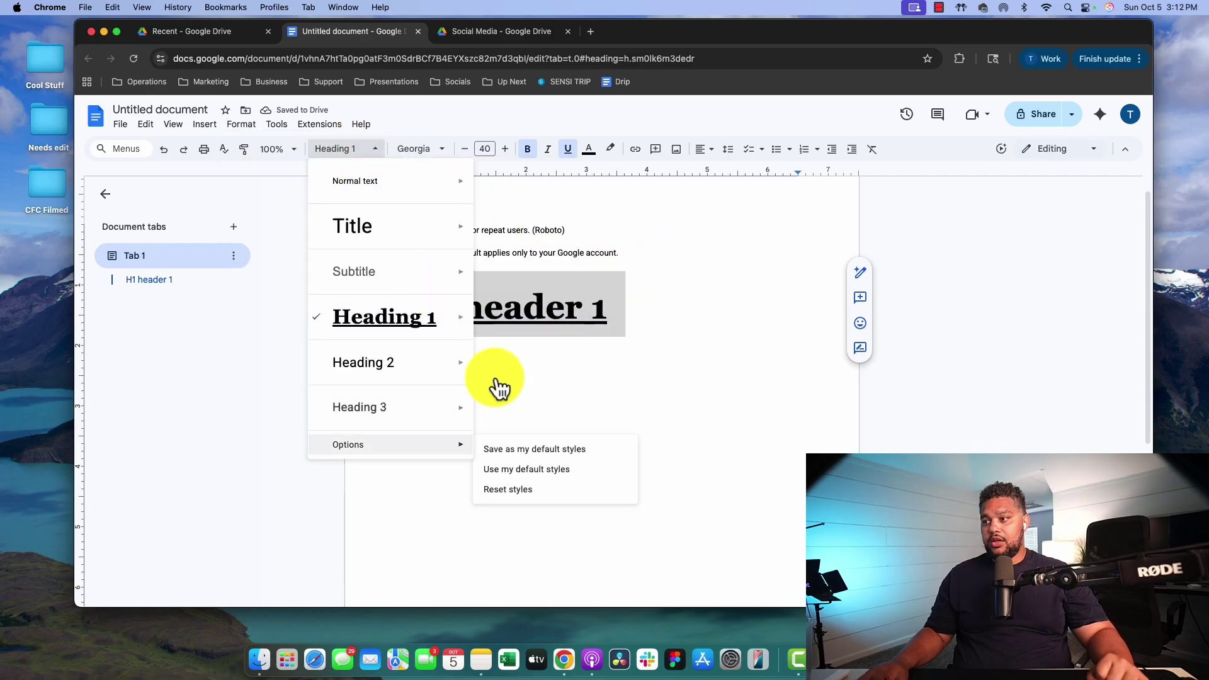
pyautogui.click(543, 459)
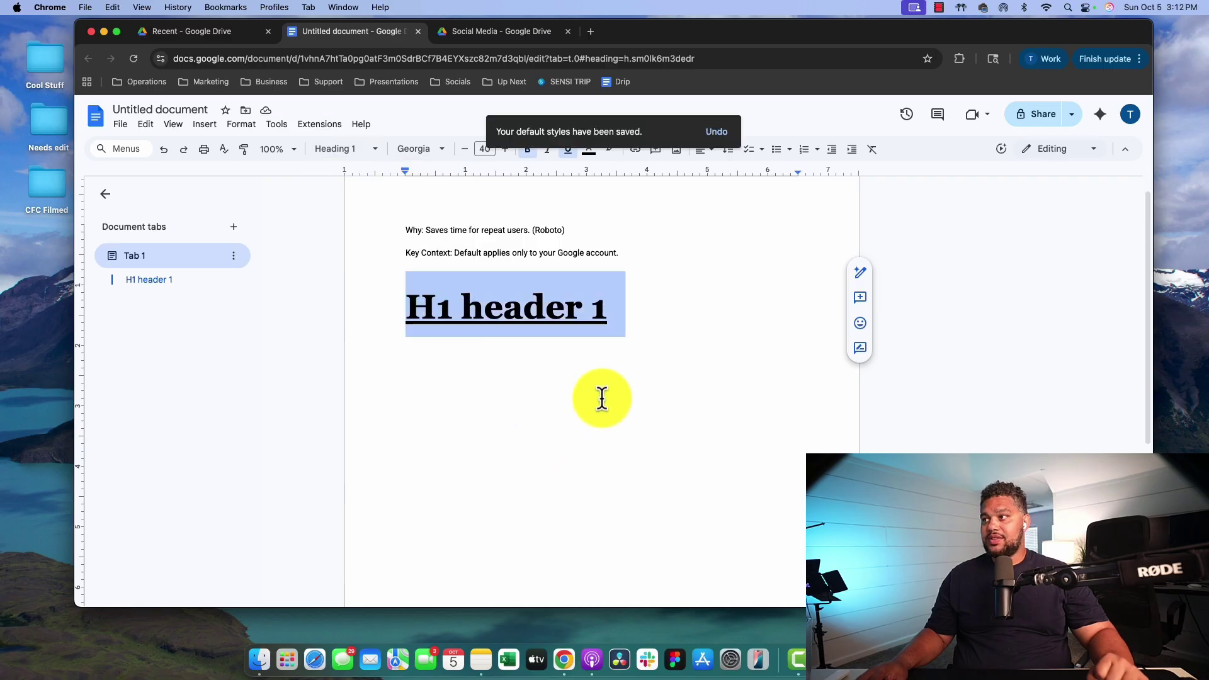
pyautogui.click(666, 319)
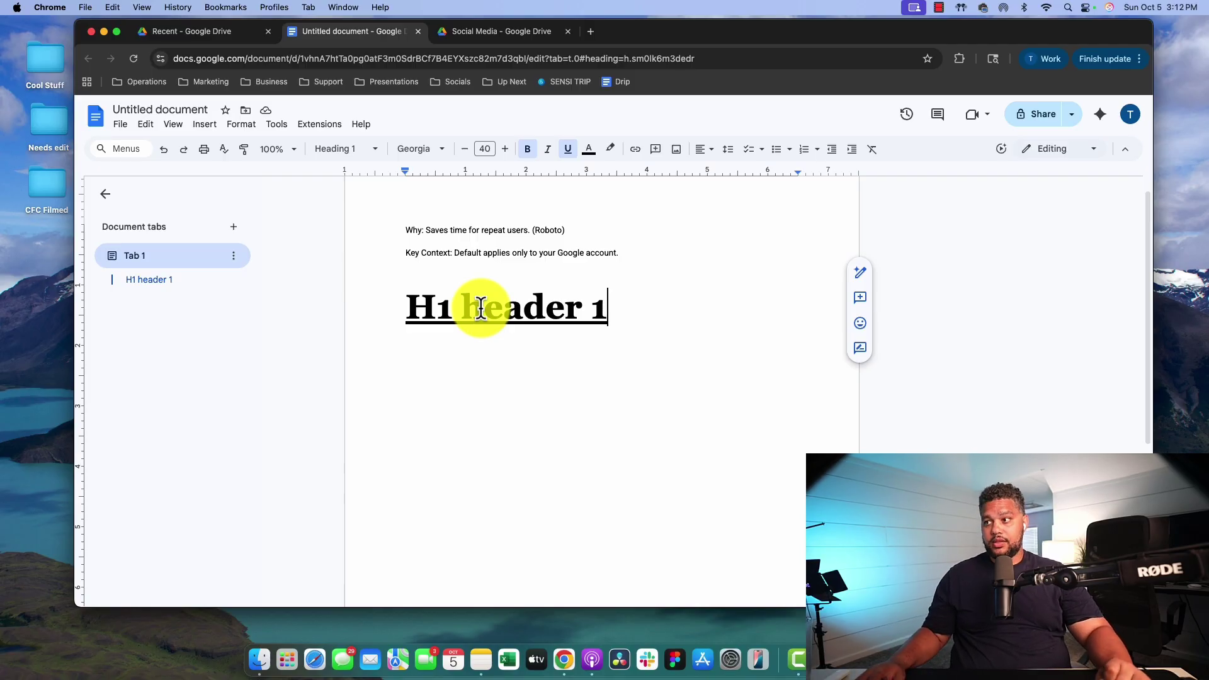
# - Select all the text from the "Why" line through the heading and reset the paragraph styles
pyautogui.moveTo(628, 330); pyautogui.dragTo(386, 221)
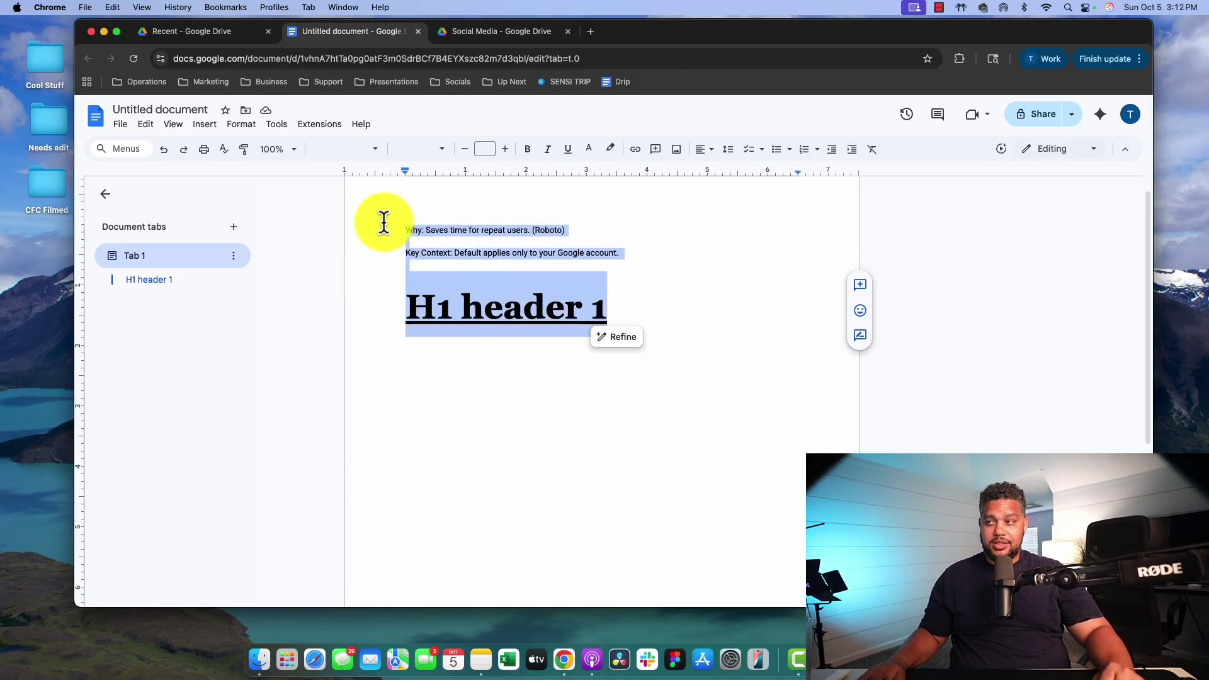
pyautogui.click(243, 124)
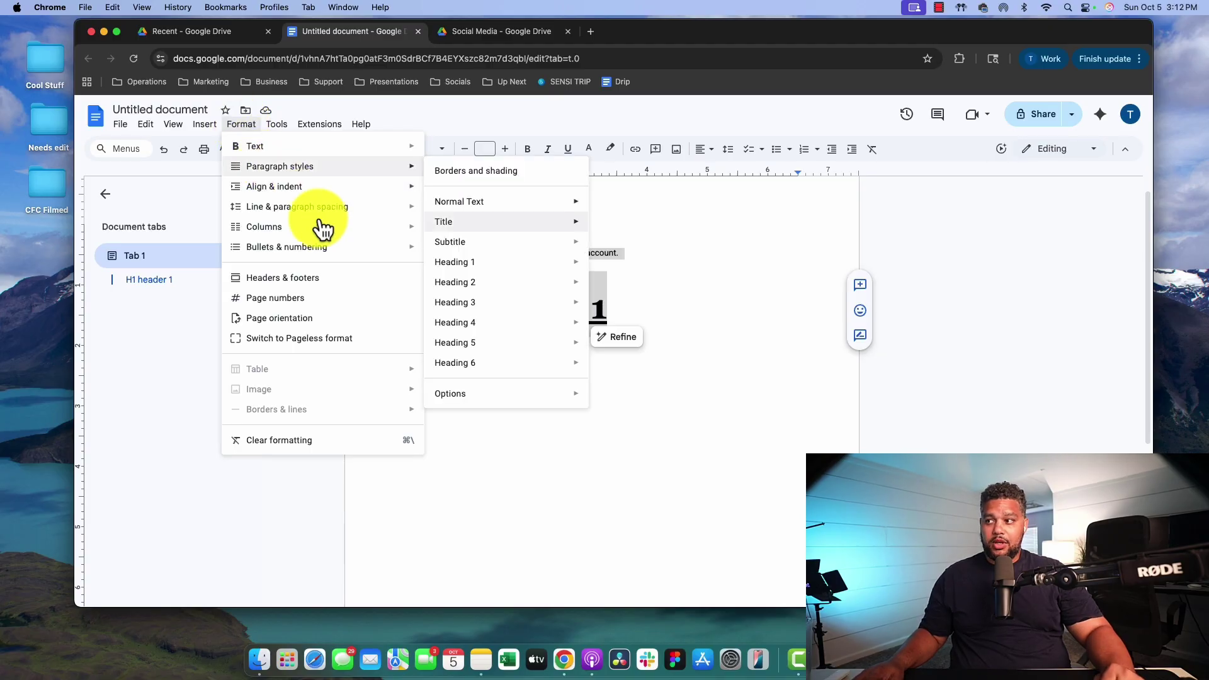
pyautogui.moveTo(491, 403)
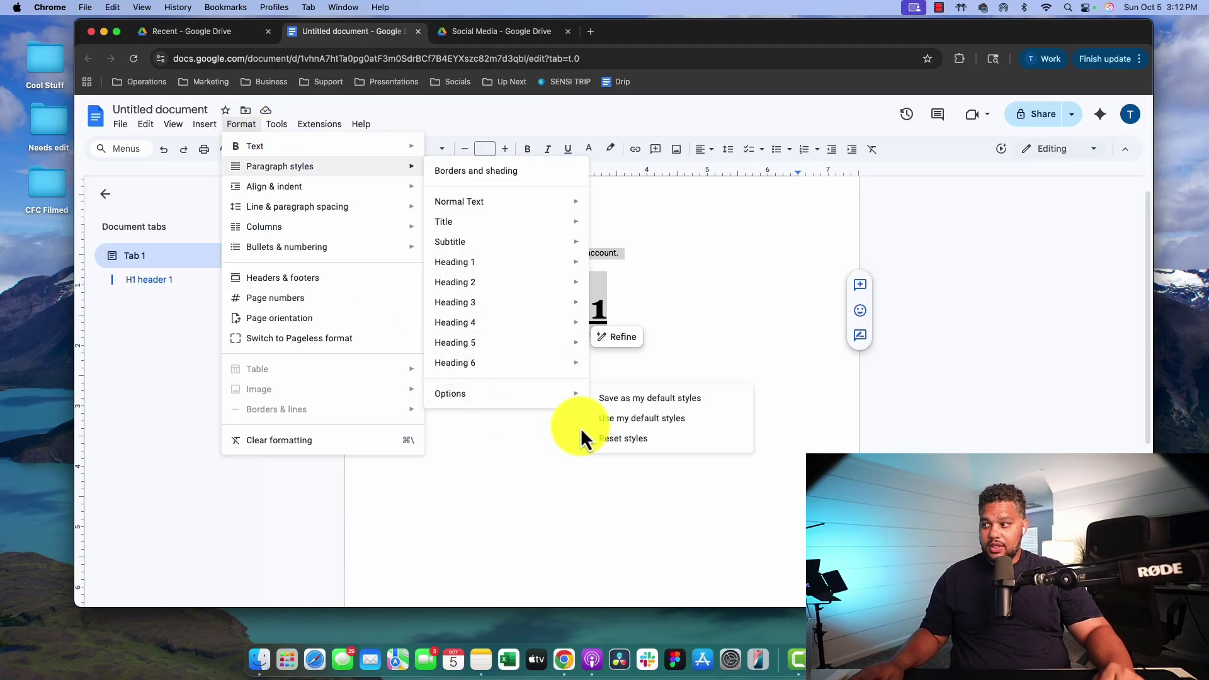
pyautogui.click(623, 438)
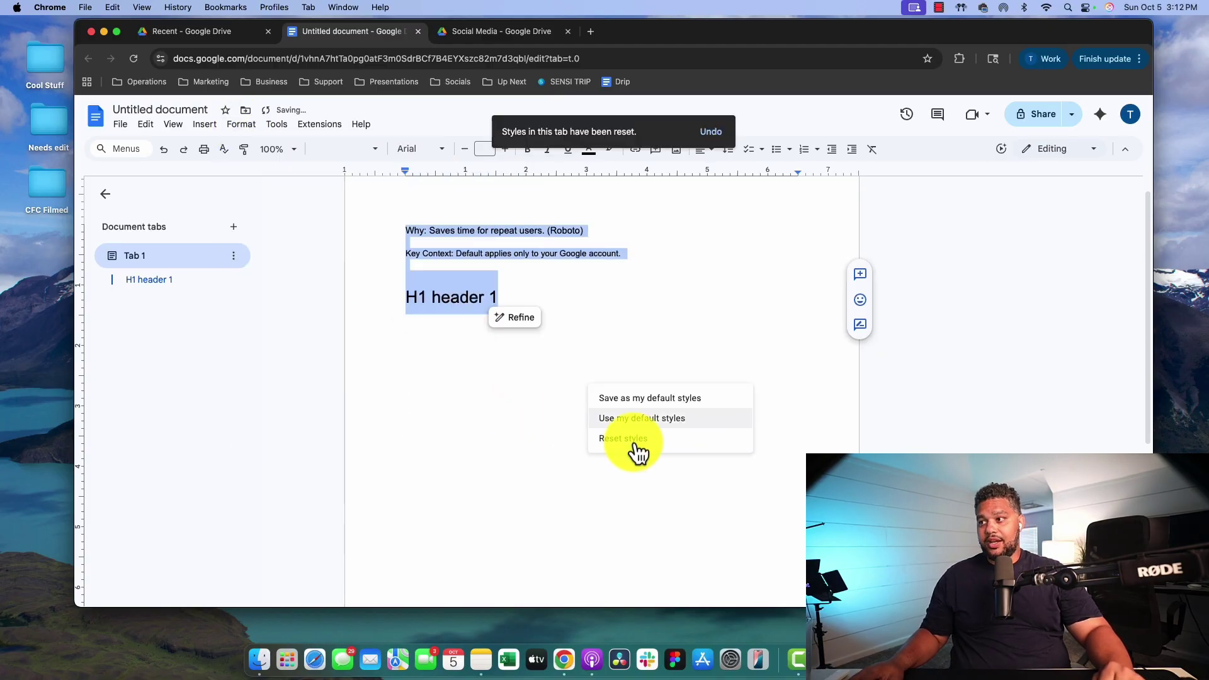
pyautogui.click(397, 223)
# - Delete the "H1 header 1" heading line below the Key Context paragraph
pyautogui.tripleClick(461, 293)
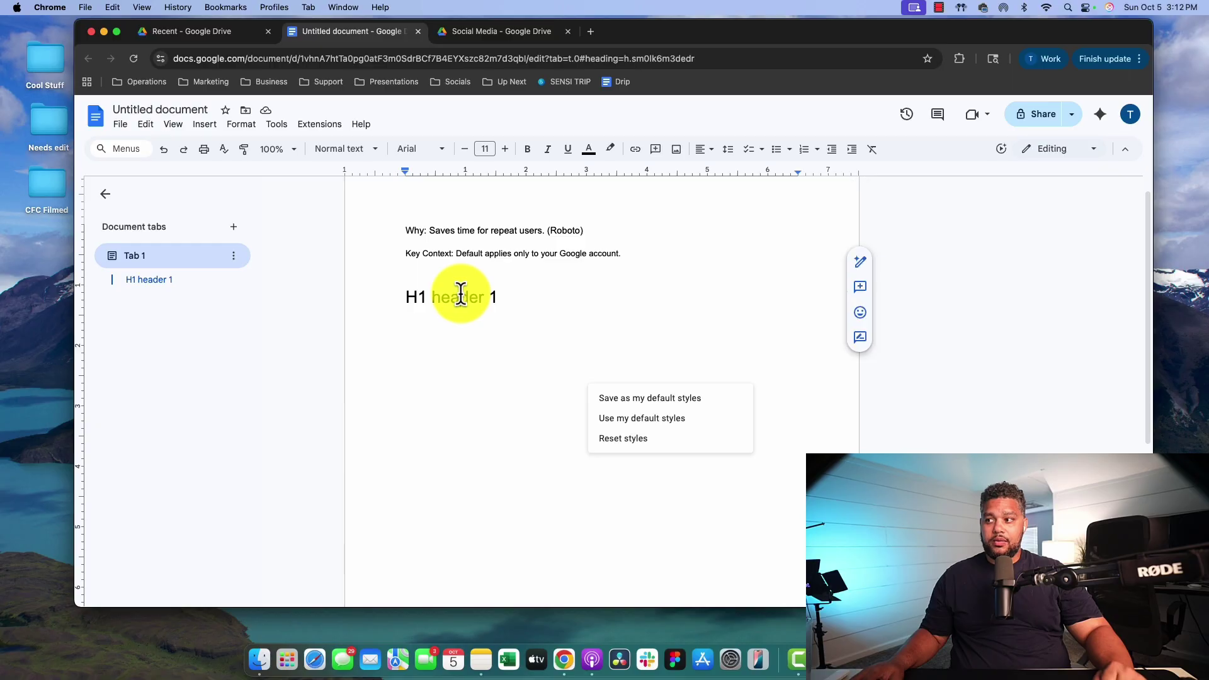
pyautogui.press('BackSpace')
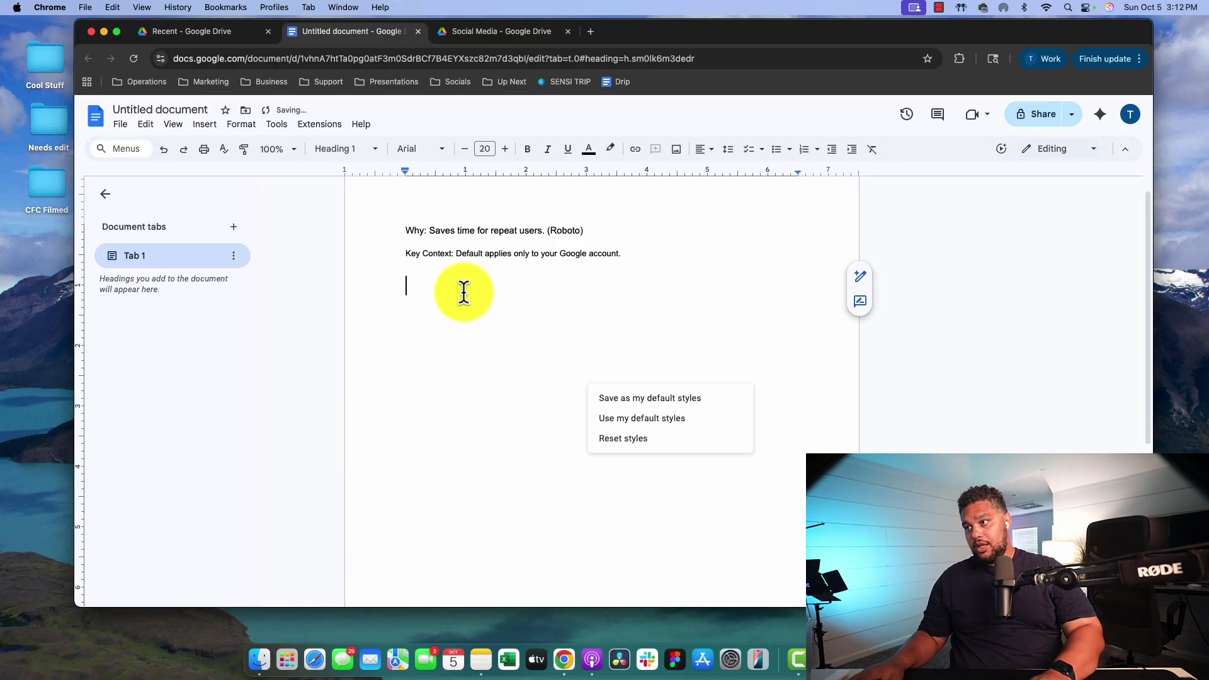
pyautogui.press('BackSpace')
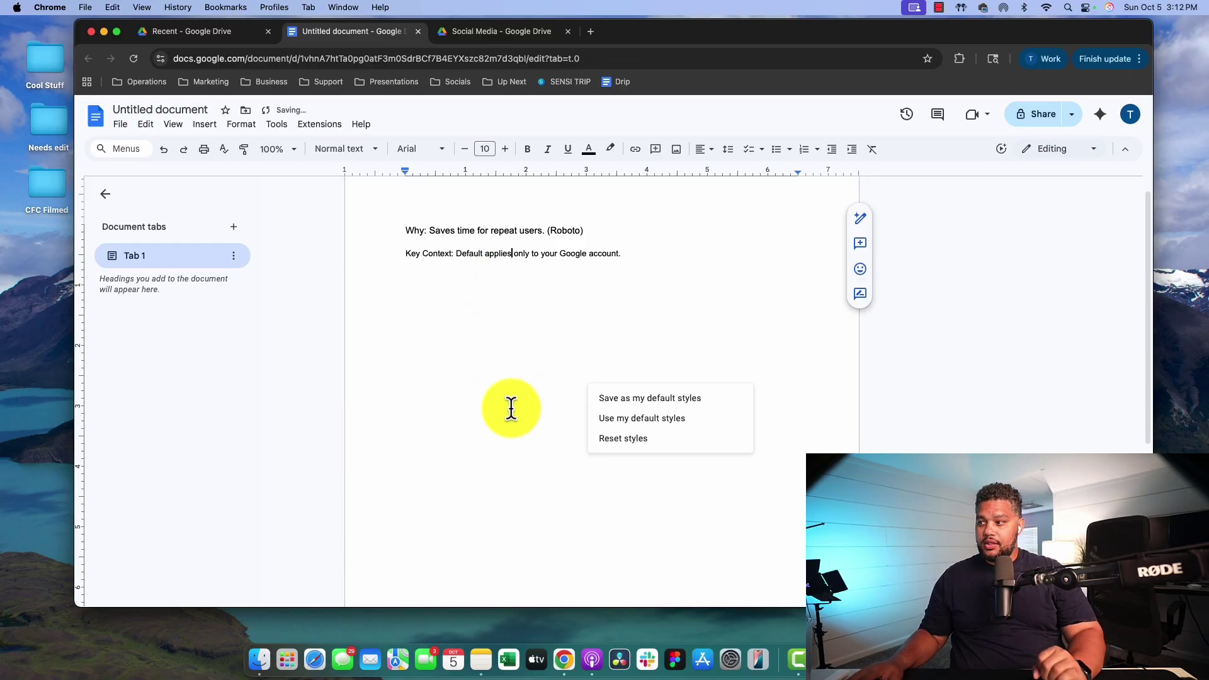
pyautogui.scroll(-1, 511, 408)
pyautogui.scroll(2, 511, 408)
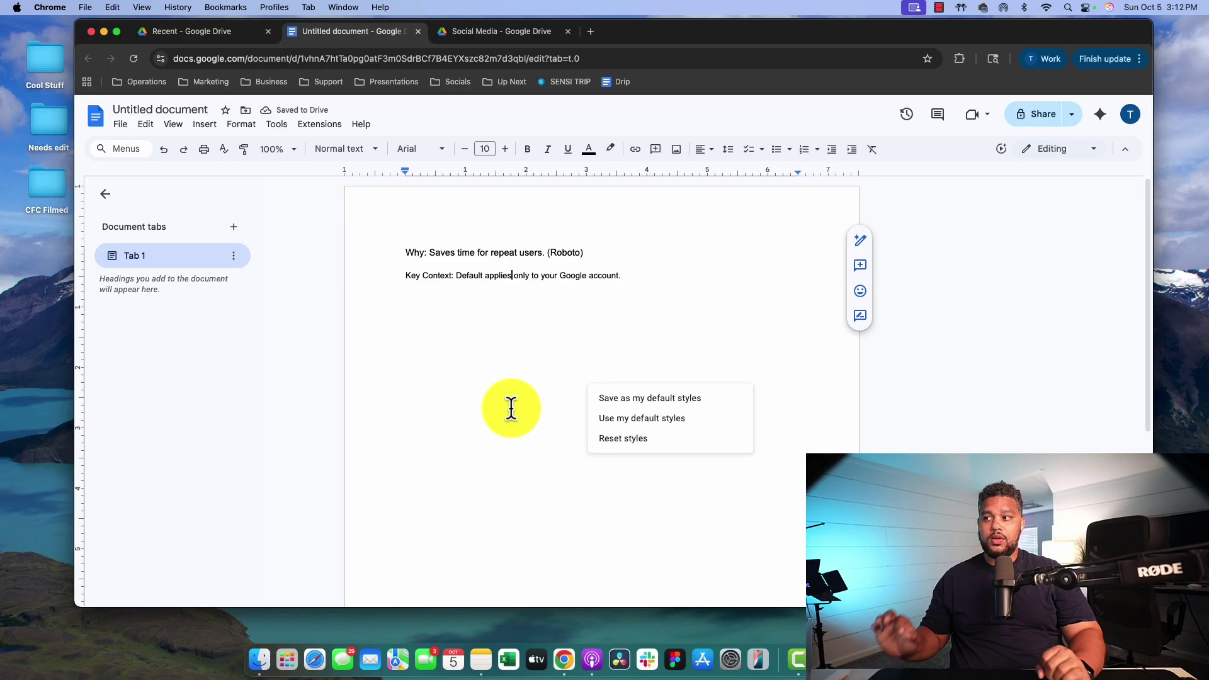